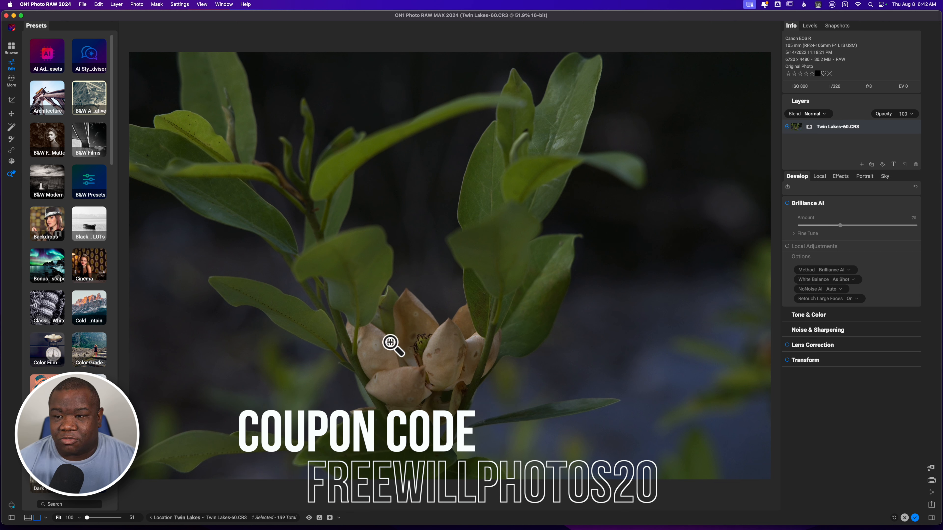
- Apply the vivid, high-contrast green look from the AI Style Advisor's ON1 Team suggestions, replacing the current effects, and hide the presets
{"action": "left_click", "coordinate": [85, 59]}
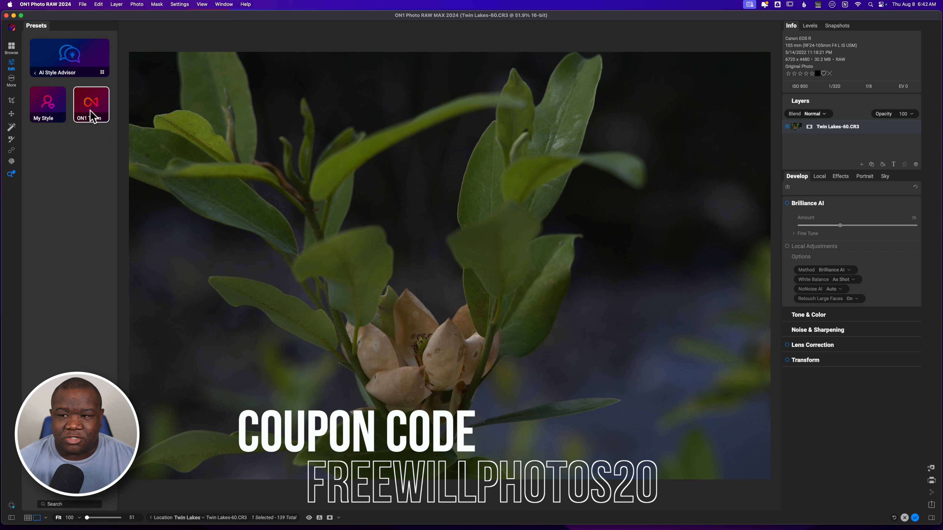
{"action": "left_click", "coordinate": [89, 110]}
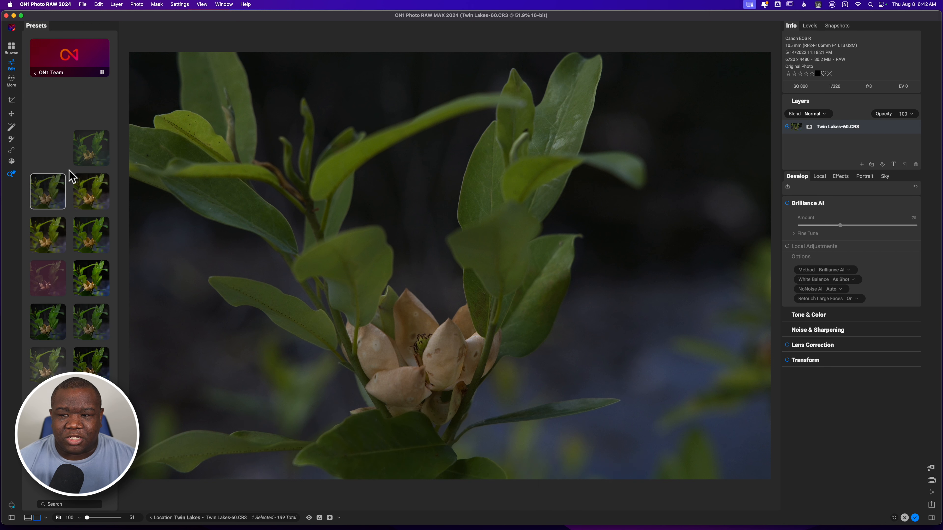
{"action": "left_click", "coordinate": [102, 73]}
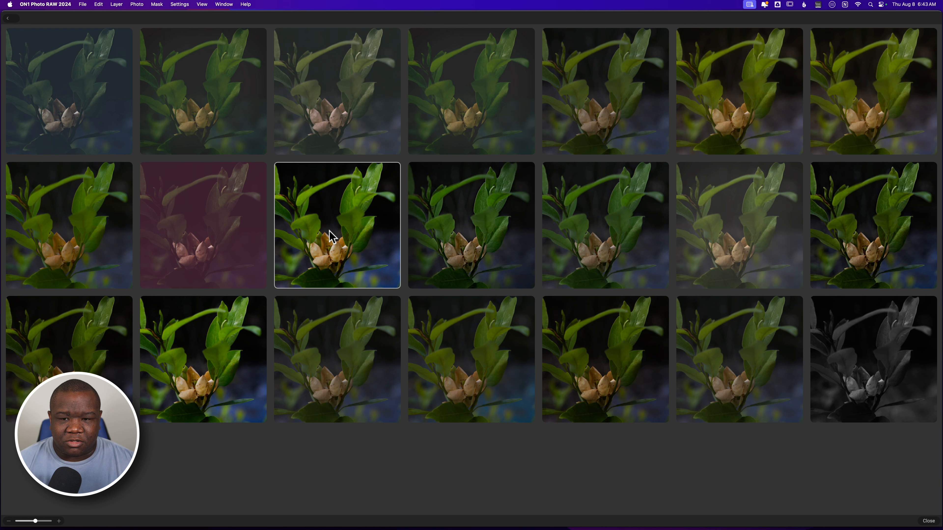
{"action": "left_click", "coordinate": [341, 227]}
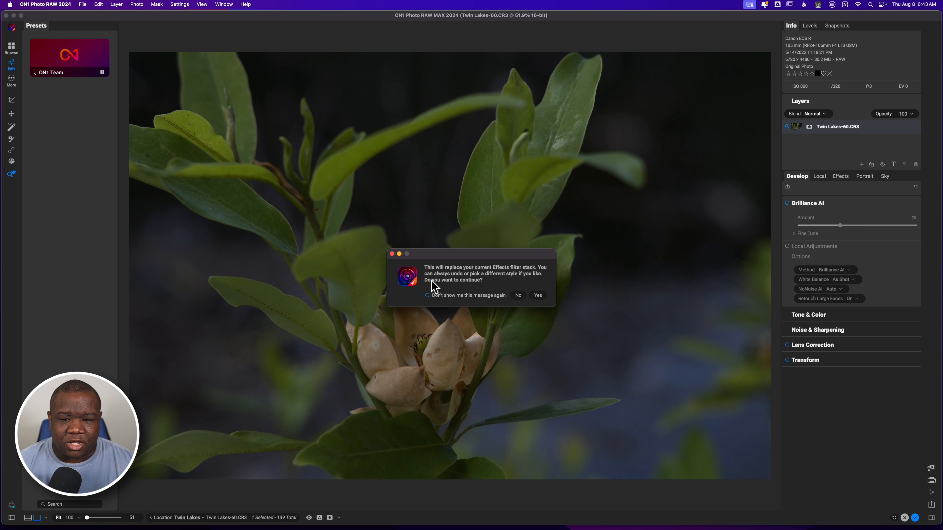
{"action": "left_click", "coordinate": [538, 296]}
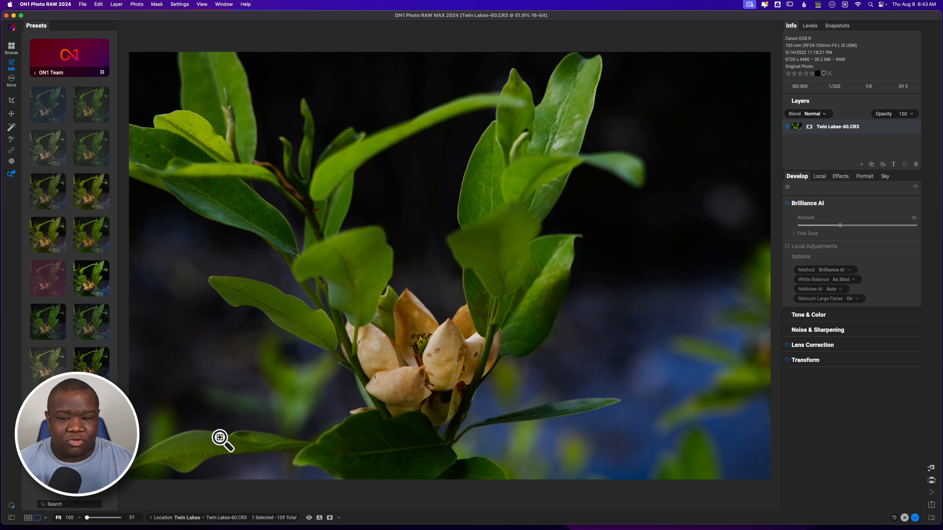
{"action": "left_click", "coordinate": [11, 517]}
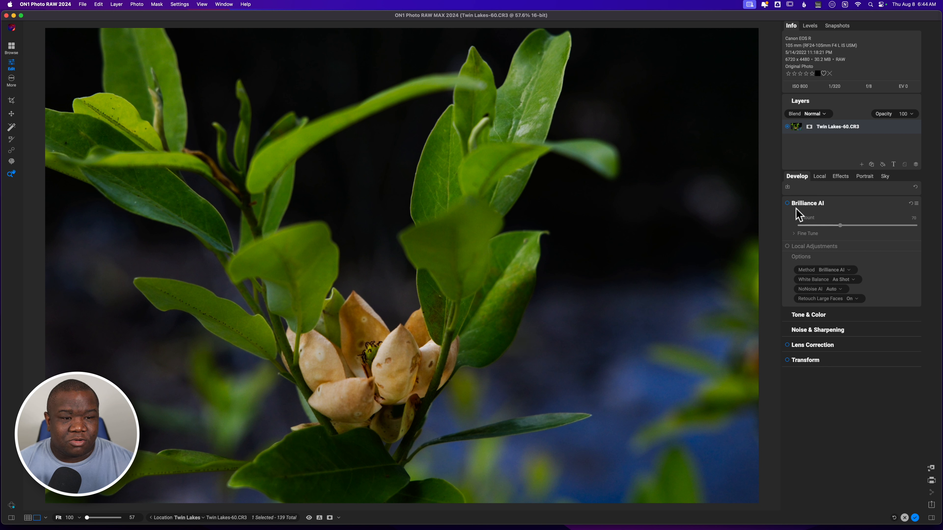
- Enable Brilliance AI and set the tone exposure to -0.2 with the ON1 Standard camera profile, comparing the result with the original
{"action": "left_click", "coordinate": [787, 203]}
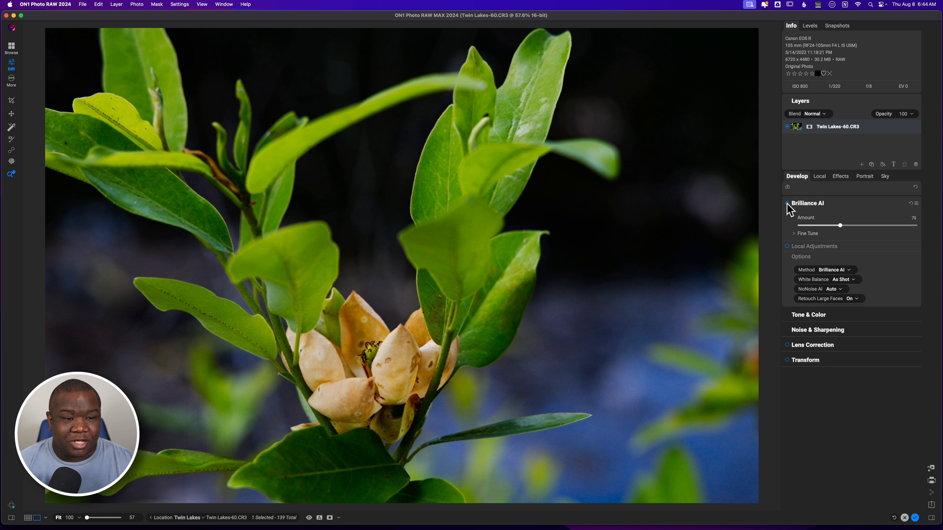
{"action": "left_click", "coordinate": [810, 316]}
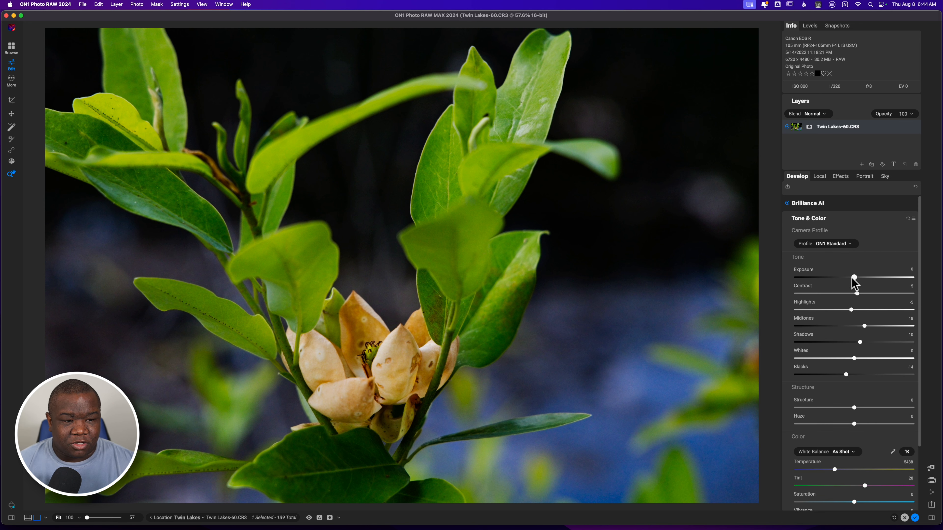
{"action": "left_click_drag", "start_coordinate": [852, 278], "coordinate": [852, 278]}
{"action": "left_click", "coordinate": [847, 245]}
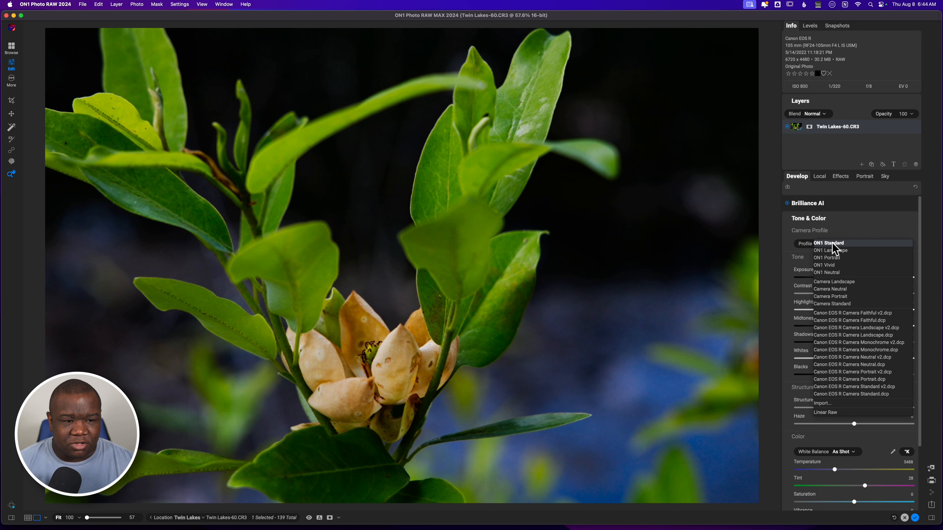
{"action": "left_click", "coordinate": [832, 243]}
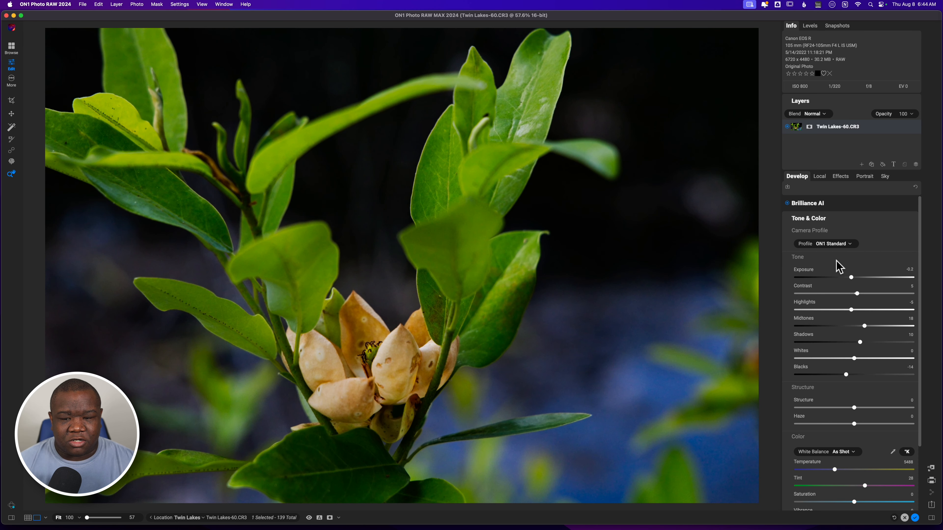
{"action": "key", "text": "backslash"}
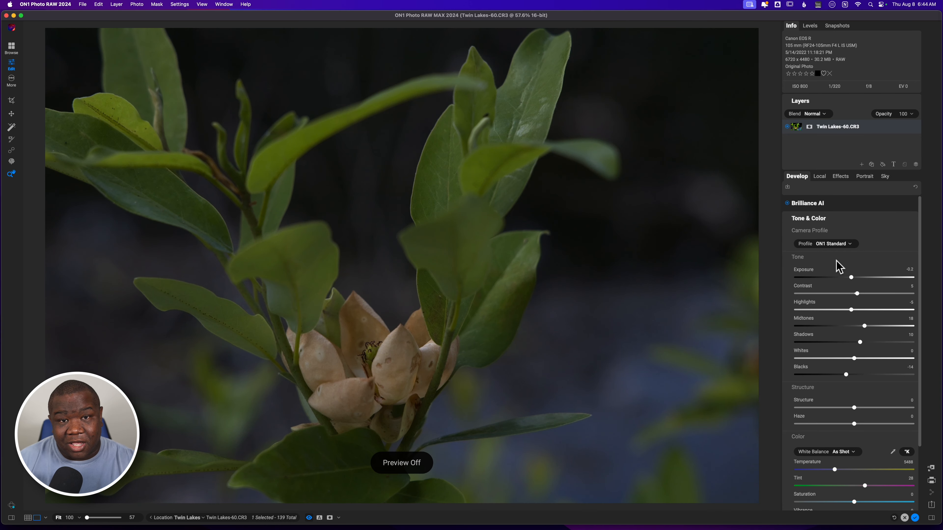
{"action": "key", "text": "backslash"}
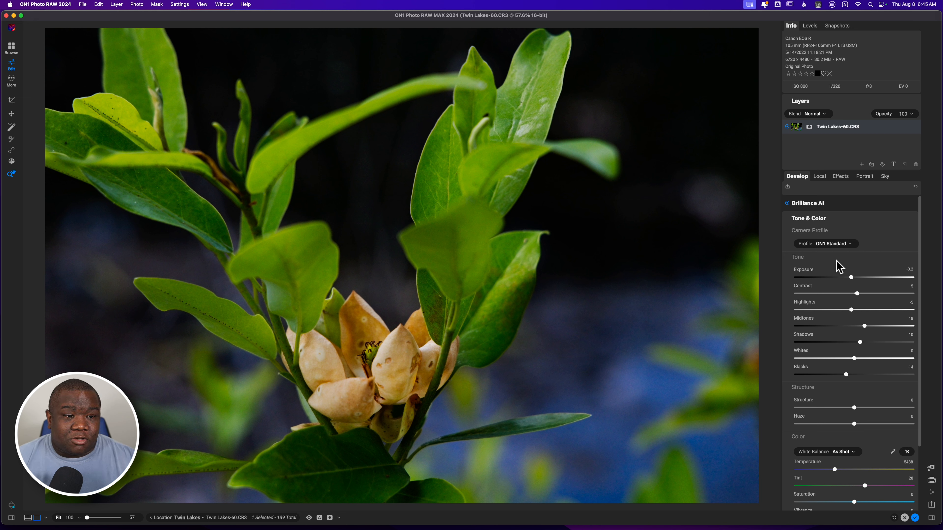
- Switch the Color Enhancer and Glow filters in the effects stack off and on again to examine their contribution
{"action": "left_click", "coordinate": [839, 177]}
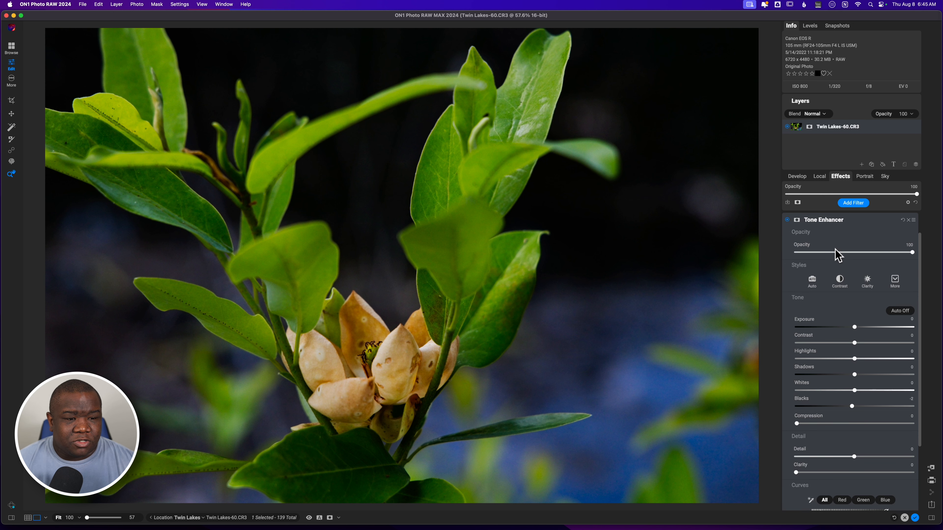
{"action": "left_click", "coordinate": [857, 225]}
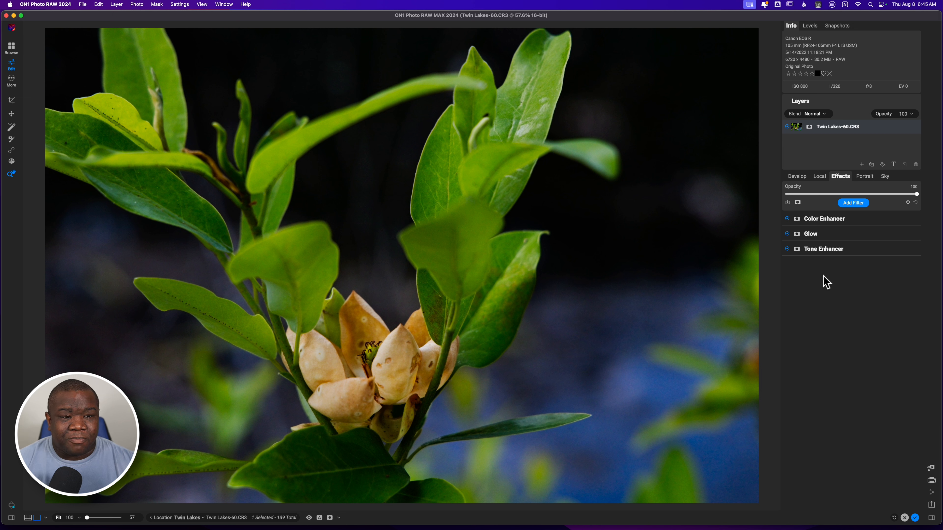
{"action": "left_click", "coordinate": [787, 218]}
{"action": "left_click", "coordinate": [787, 234]}
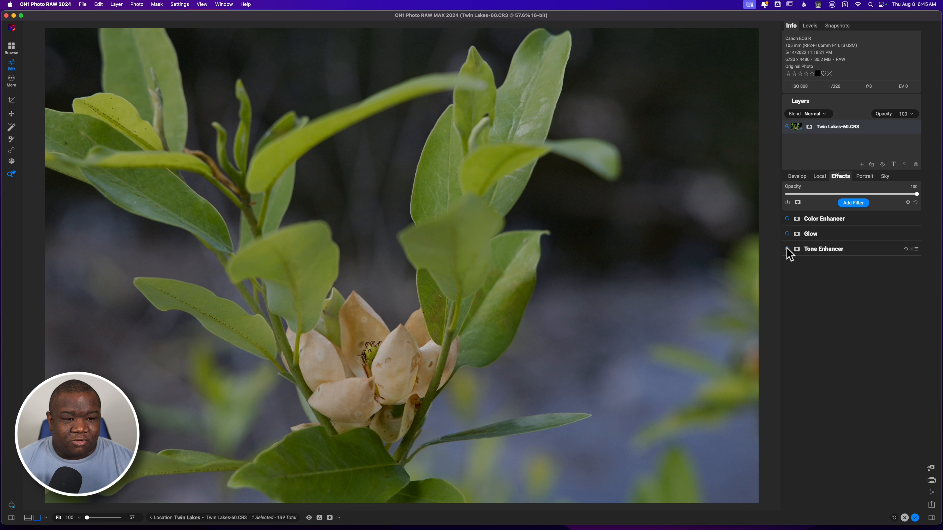
{"action": "left_click", "coordinate": [787, 233]}
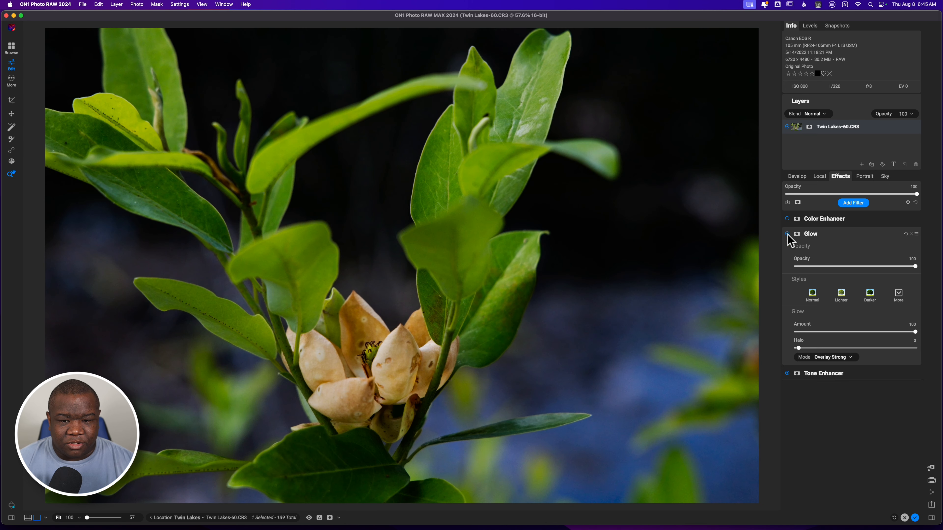
{"action": "left_click", "coordinate": [787, 219]}
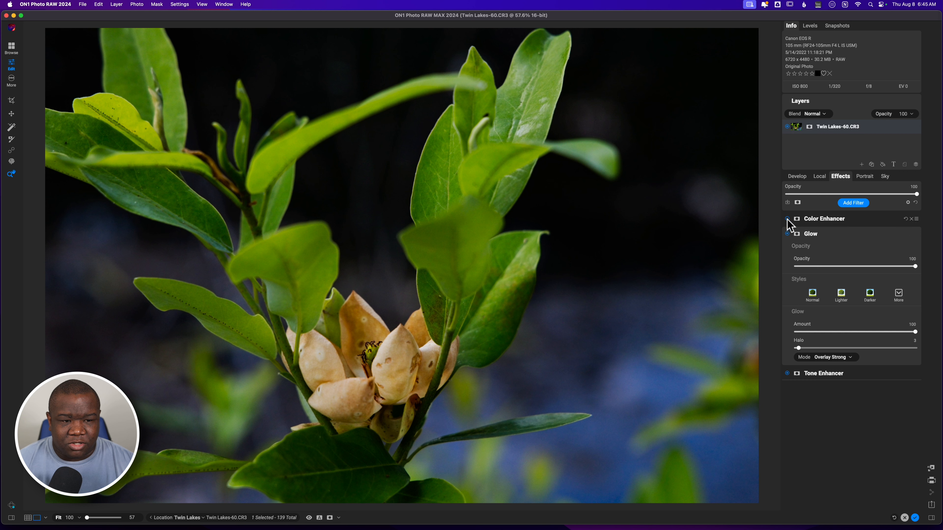
{"action": "left_click", "coordinate": [859, 220]}
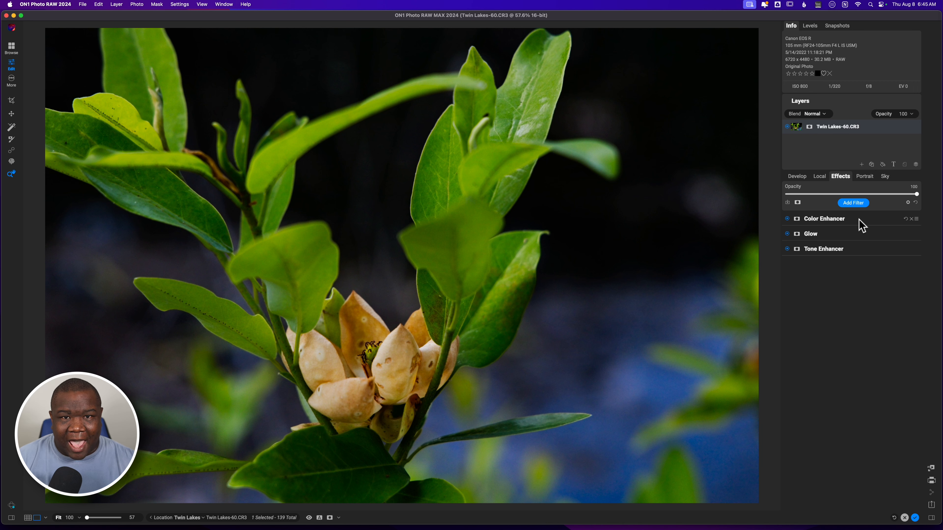
- Add a LUTs filter using the Blogger3 LUT from the ON1 LUTS Blogger category
{"action": "left_click", "coordinate": [854, 204]}
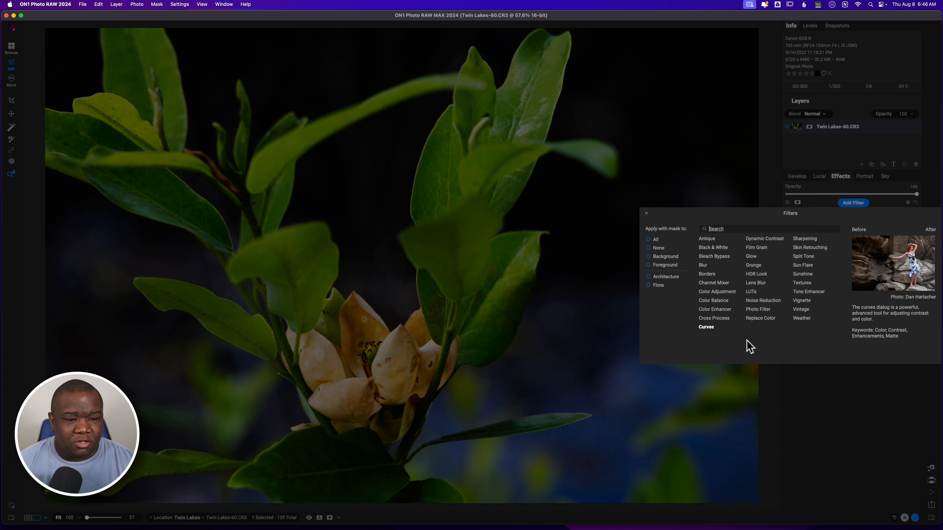
{"action": "left_click", "coordinate": [750, 293]}
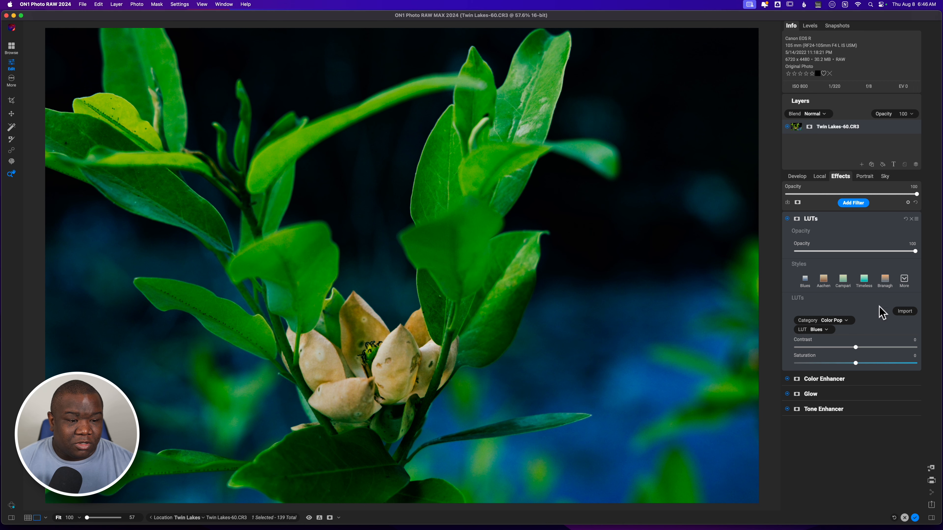
{"action": "left_click", "coordinate": [845, 320]}
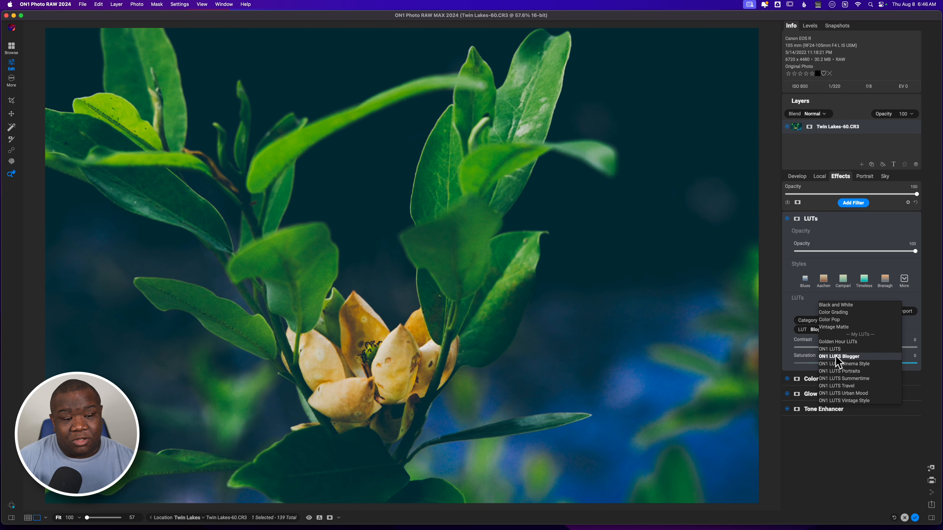
{"action": "left_click", "coordinate": [838, 357]}
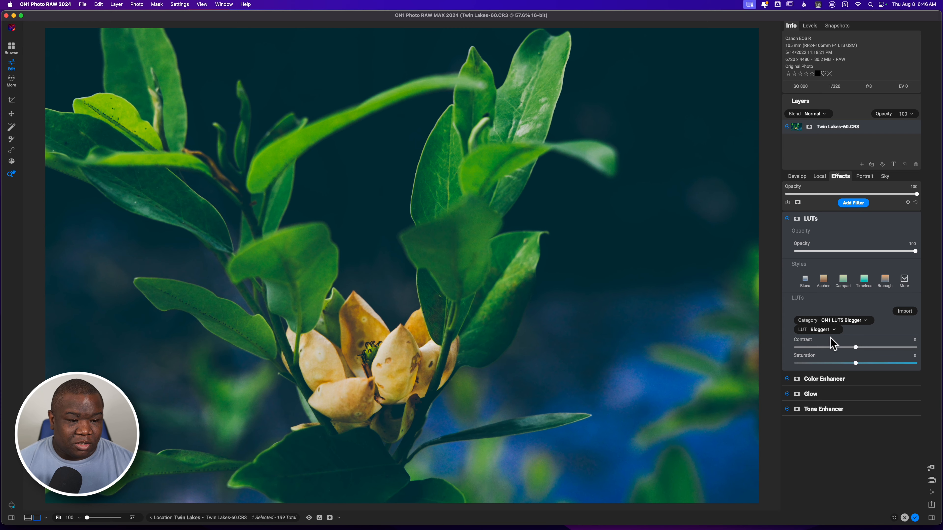
{"action": "left_click", "coordinate": [829, 330]}
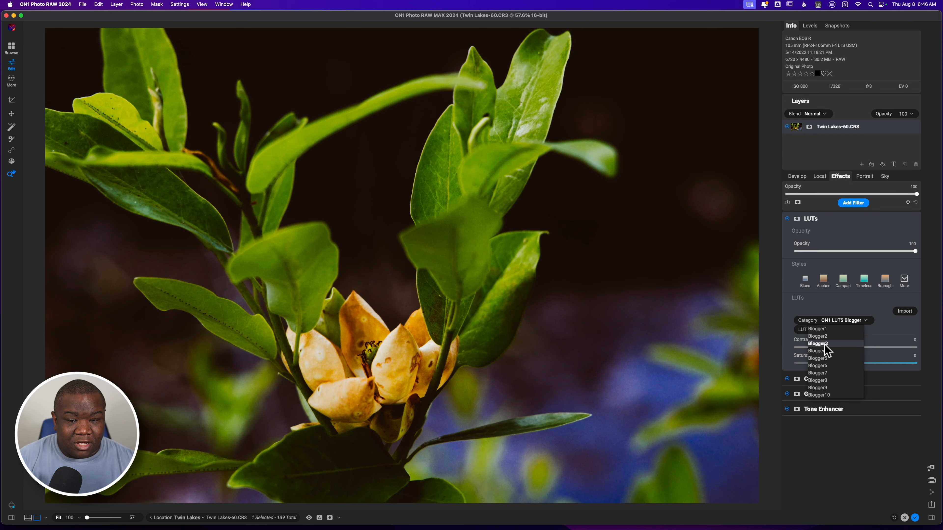
{"action": "left_click", "coordinate": [825, 345]}
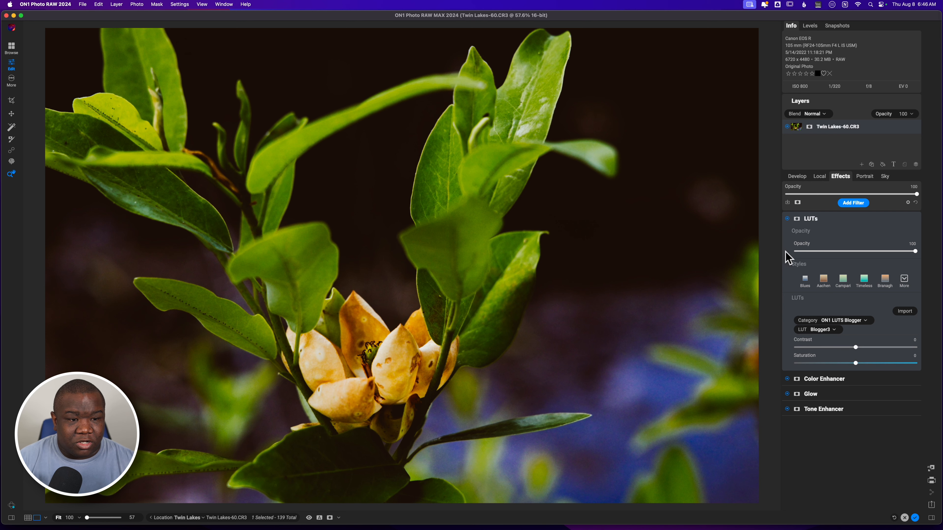
- Compare the photo with and without the LUTs filter
{"action": "left_click", "coordinate": [787, 219]}
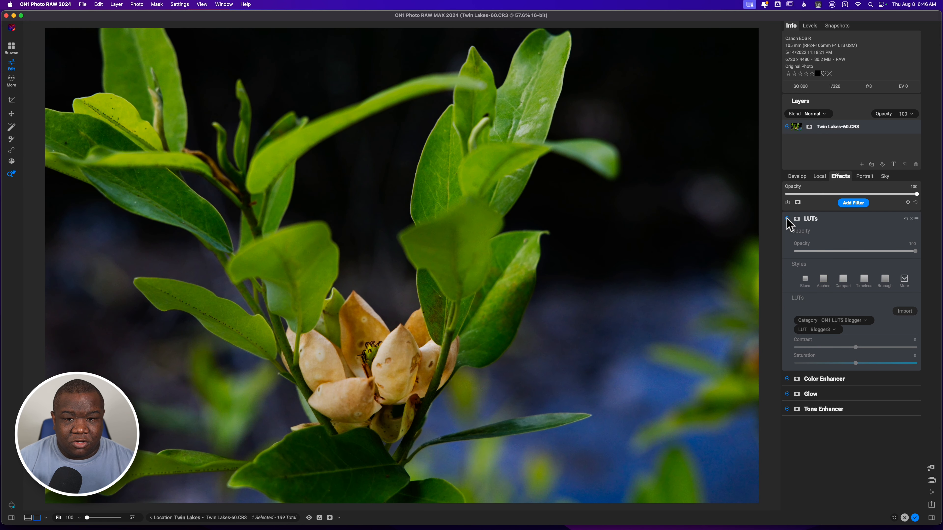
{"action": "left_click", "coordinate": [787, 218]}
{"action": "left_click", "coordinate": [787, 219]}
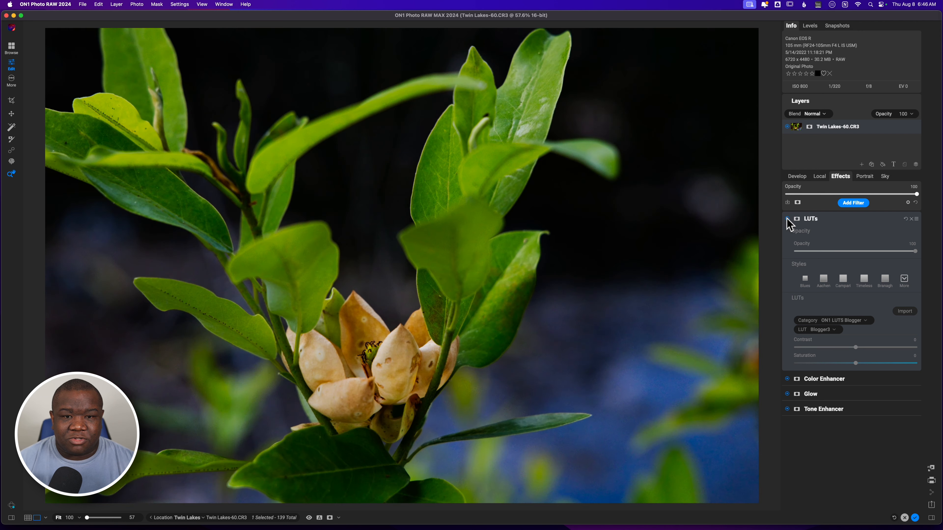
{"action": "left_click", "coordinate": [787, 218]}
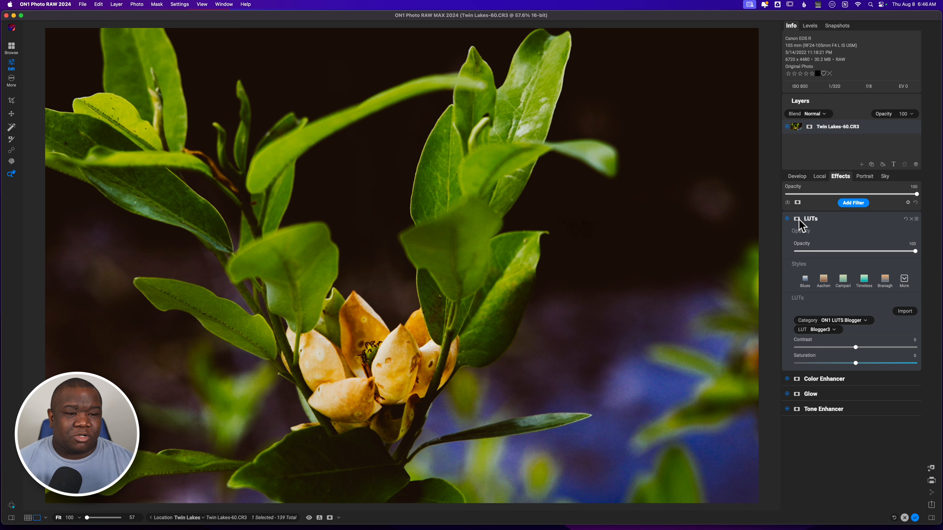
- Enable Color Range masking on the LUTs filter and sample the green of the upright leaf as its target color
{"action": "left_click", "coordinate": [796, 219]}
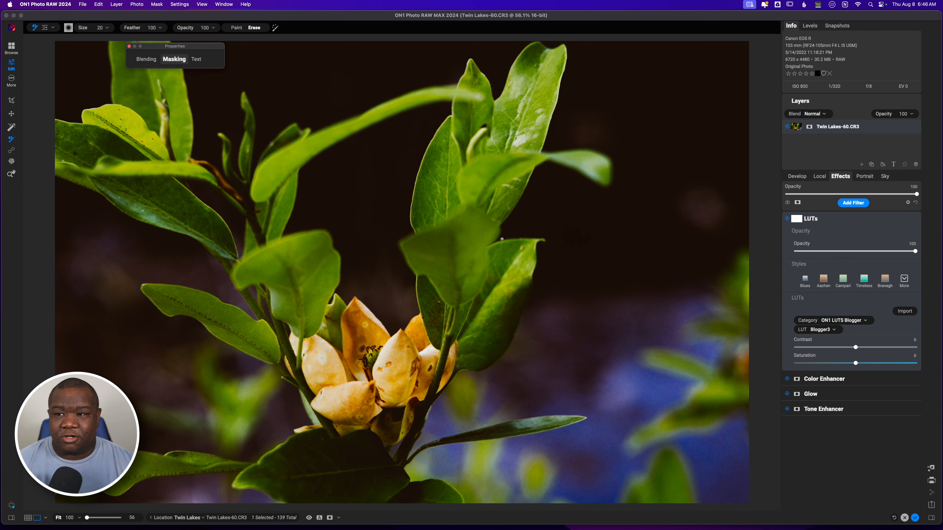
{"action": "left_click", "coordinate": [174, 61]}
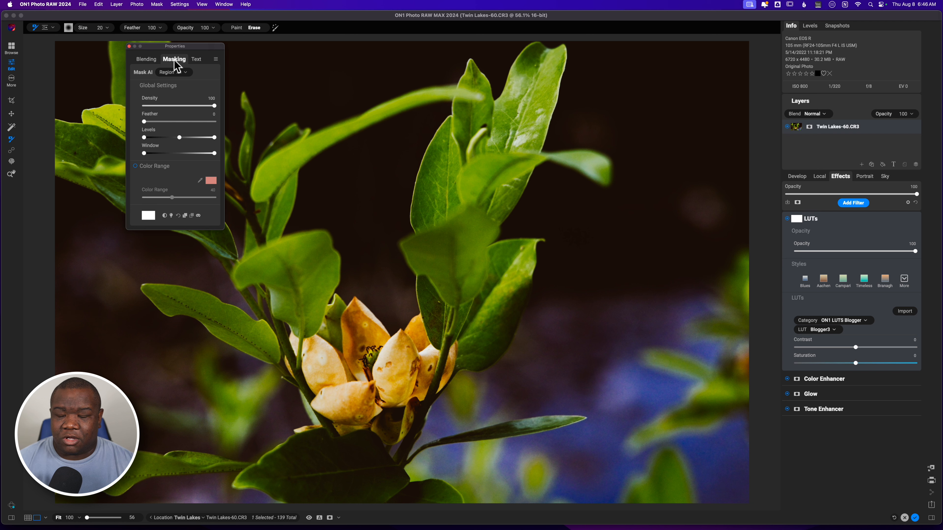
{"action": "left_click", "coordinate": [135, 165]}
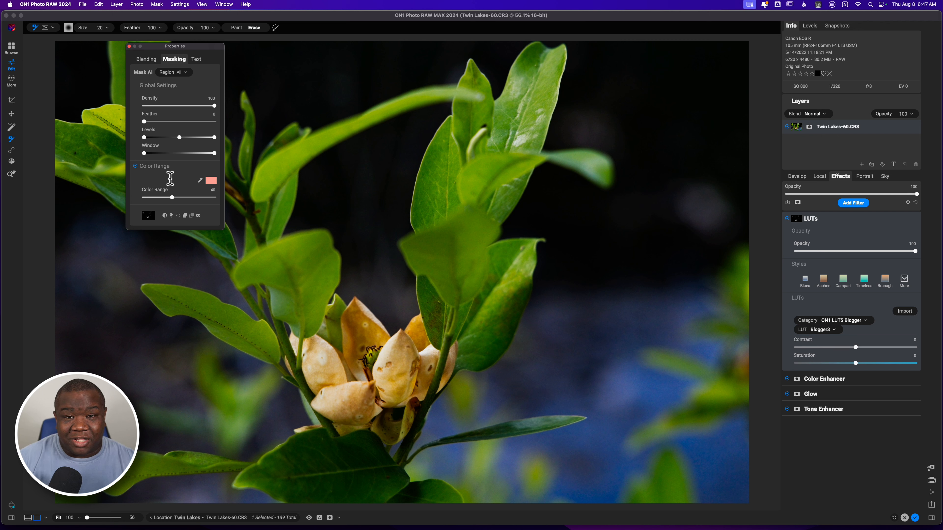
{"action": "left_click", "coordinate": [199, 181]}
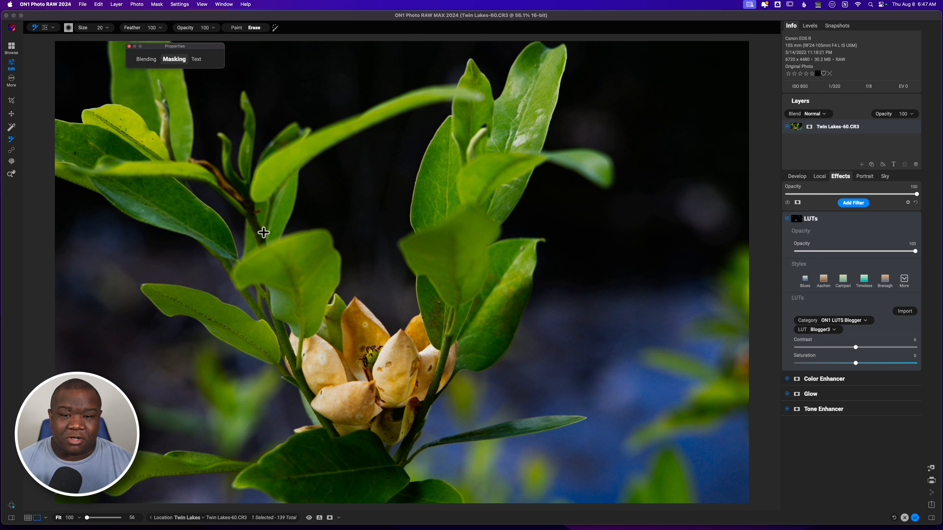
{"action": "left_click", "coordinate": [431, 193]}
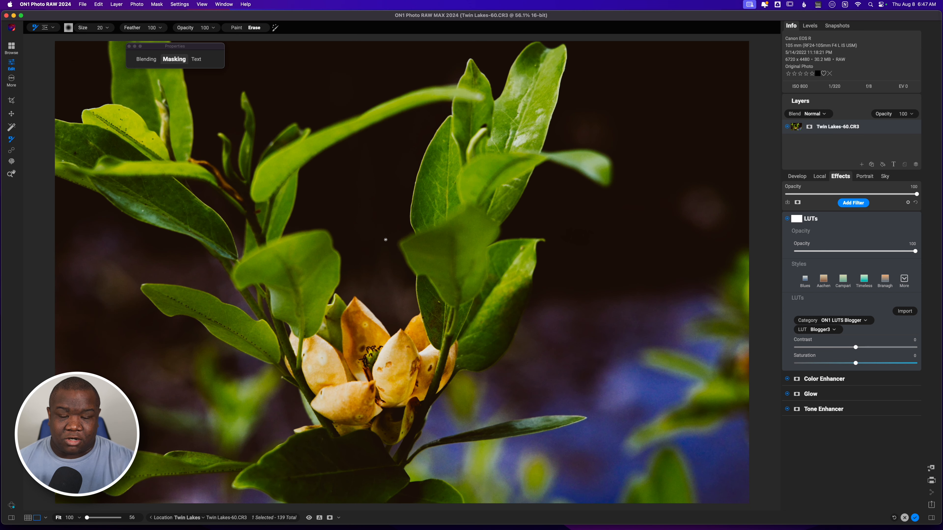
- Display the LUTs filter's mask over the photo and set its Color Range to 13
{"action": "key", "text": "o"}
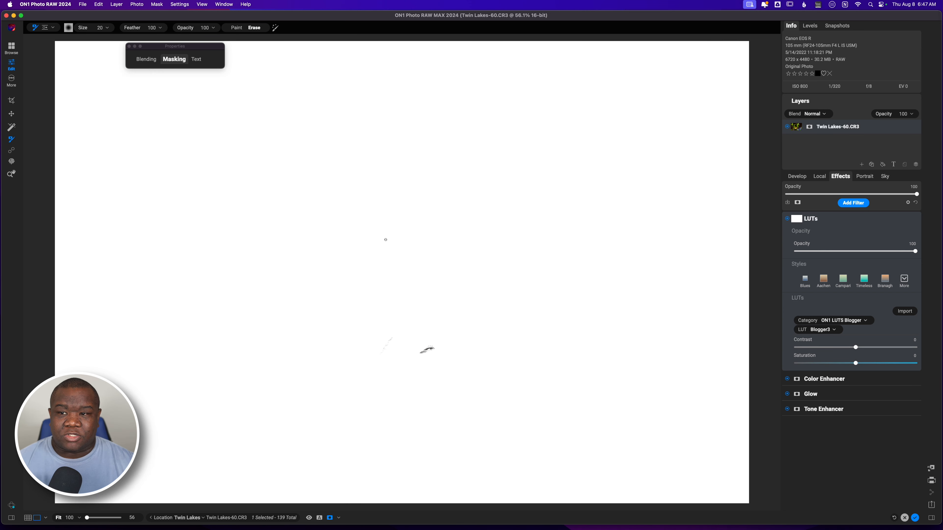
{"action": "left_click", "coordinate": [174, 60]}
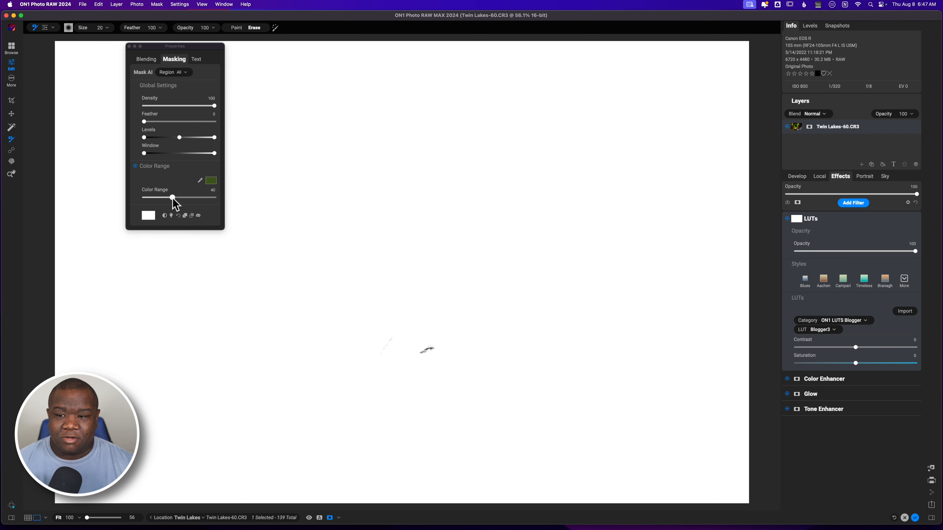
{"action": "left_click_drag", "start_coordinate": [172, 197], "coordinate": [154, 201]}
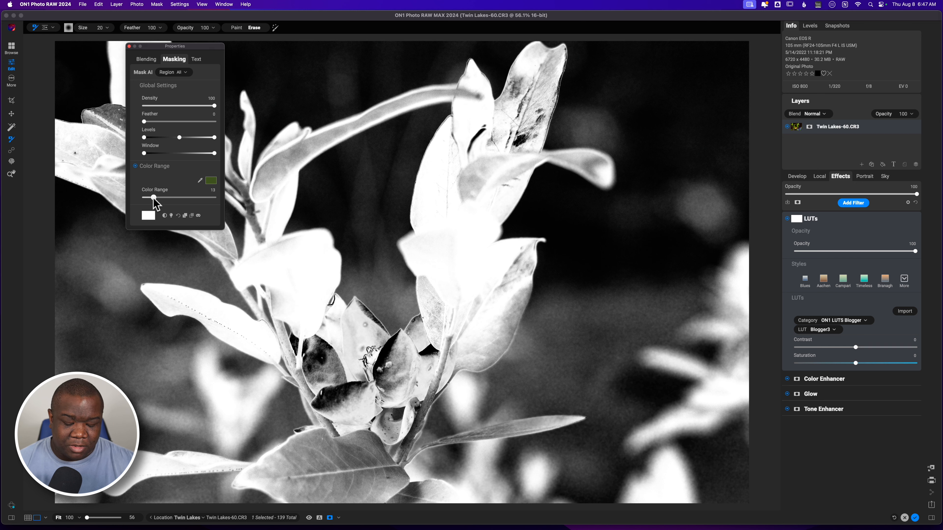
- Hide the mask overlay and compare the photo with and without the masked LUTs filter
{"action": "key", "text": "o"}
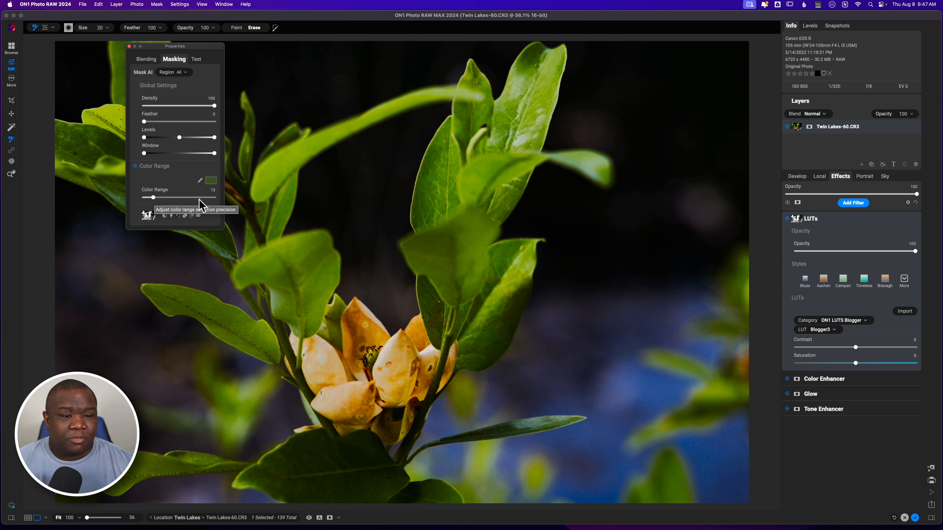
{"action": "left_click", "coordinate": [787, 218]}
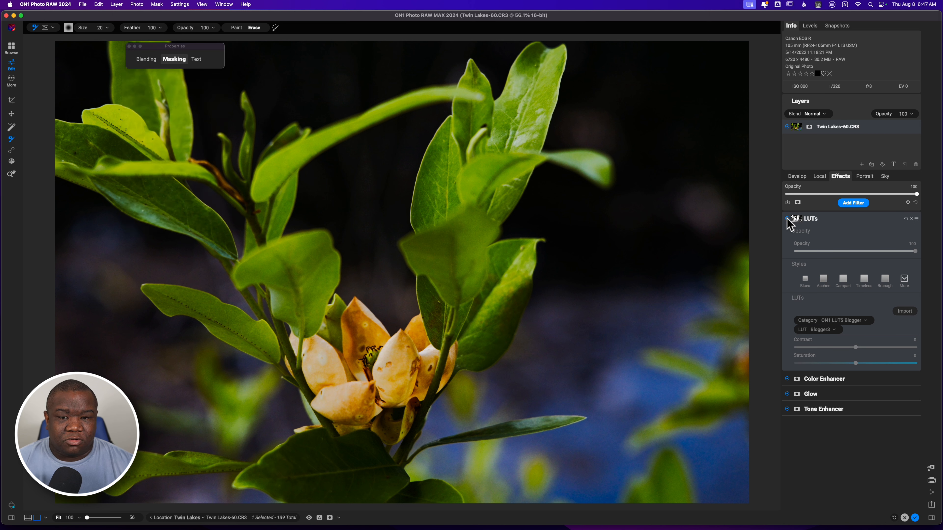
{"action": "left_click", "coordinate": [787, 219]}
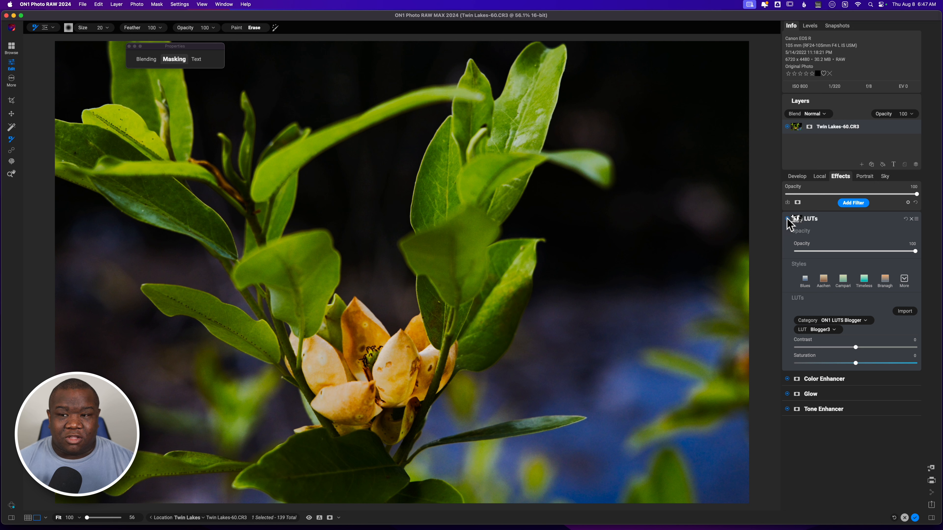
{"action": "left_click", "coordinate": [787, 218]}
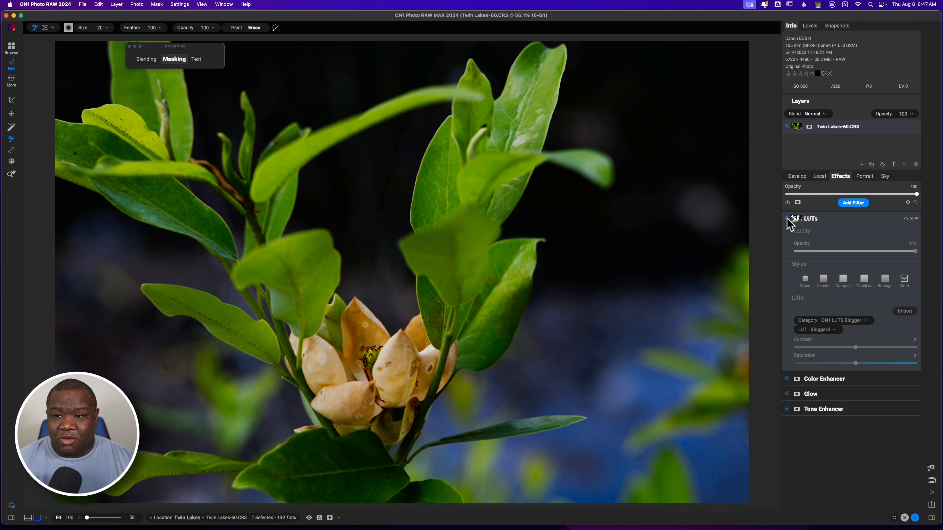
{"action": "left_click", "coordinate": [786, 219]}
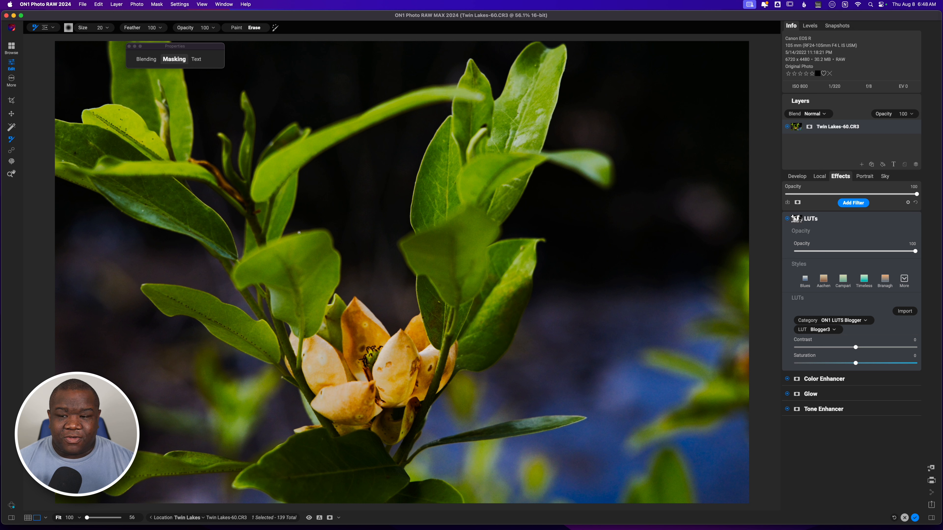
- Set the LUTs mask's Feather to 19, checking the result in both the mask view and the photo
{"action": "left_click", "coordinate": [174, 59]}
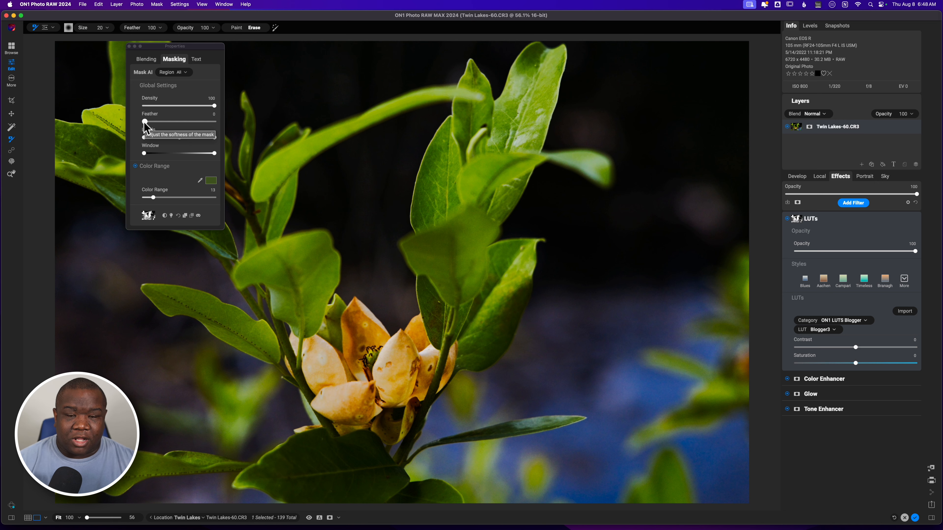
{"action": "key", "text": "o"}
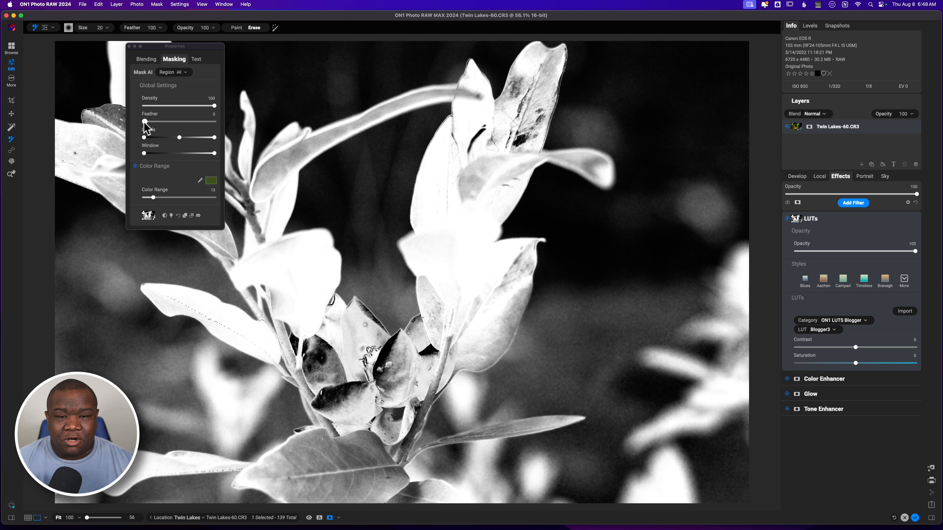
{"action": "left_click_drag", "start_coordinate": [145, 124], "coordinate": [156, 125]}
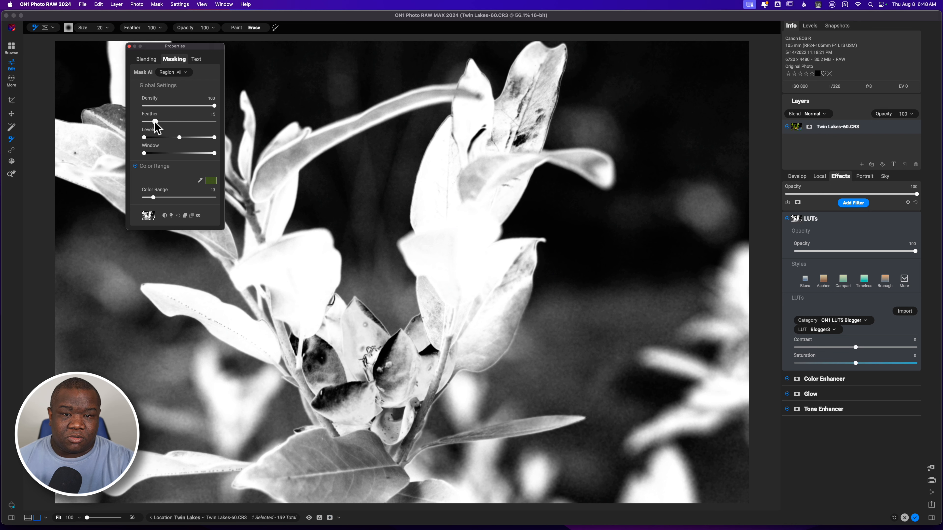
{"action": "key", "text": "o"}
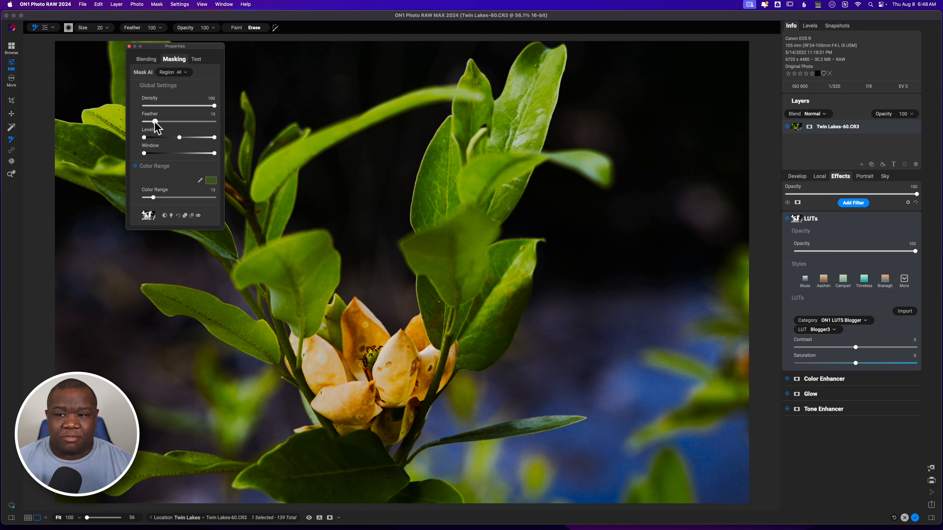
{"action": "left_click_drag", "start_coordinate": [156, 125], "coordinate": [158, 127]}
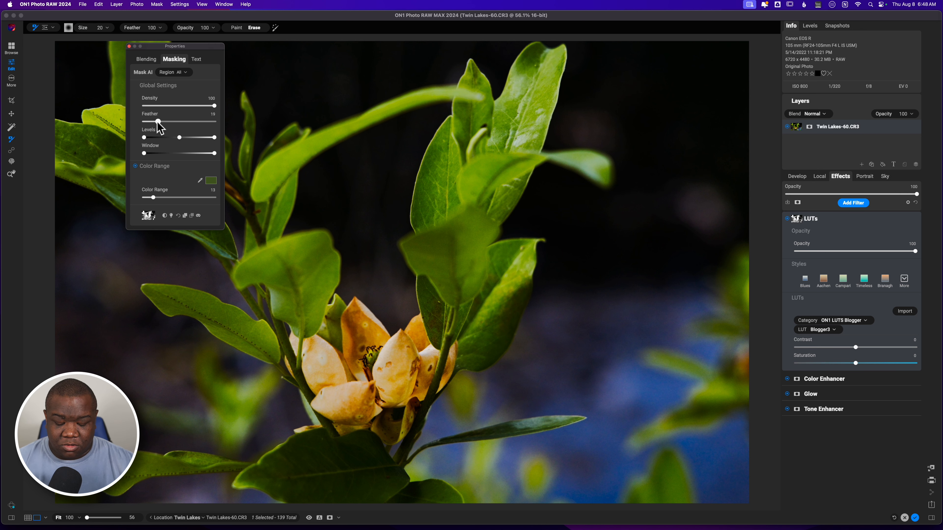
{"action": "key", "text": "o"}
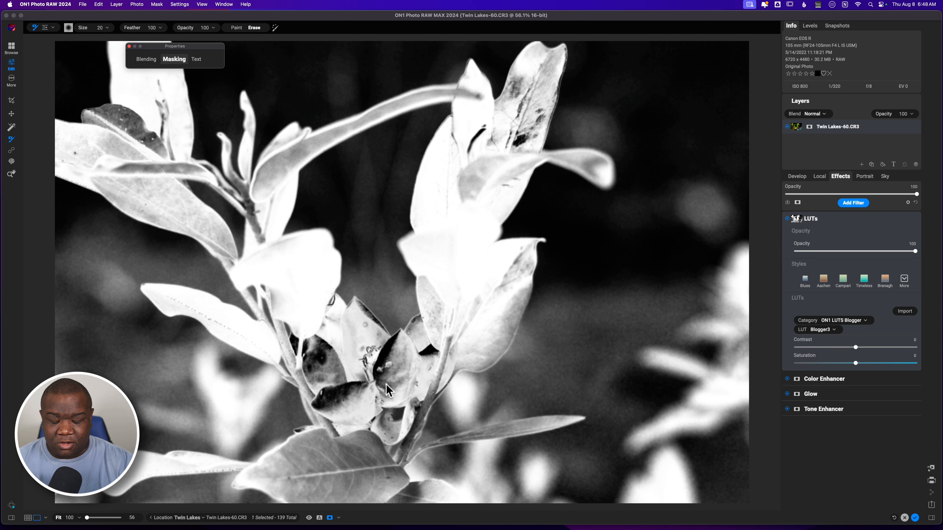
{"action": "key", "text": "super+m"}
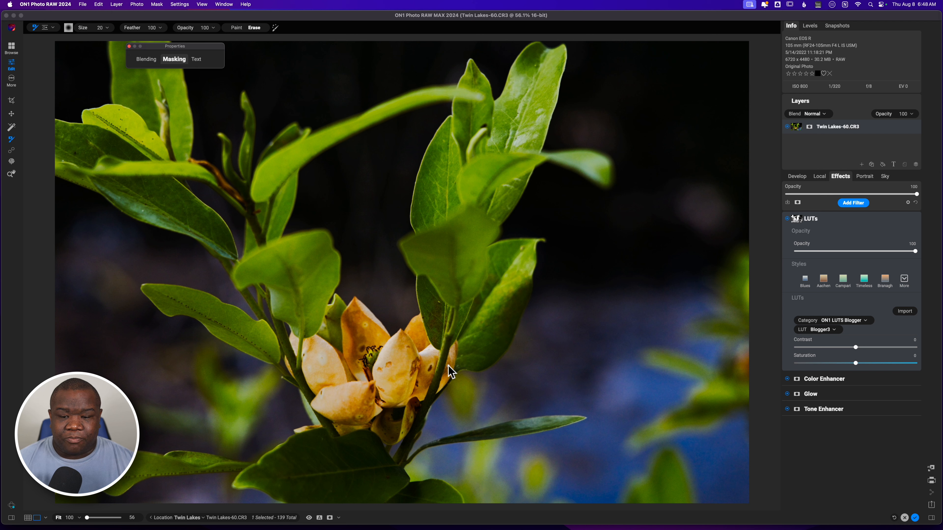
- Raise the LUTs mask's Feather to 37 and inspect the mask against the photo
{"action": "left_click", "coordinate": [174, 59]}
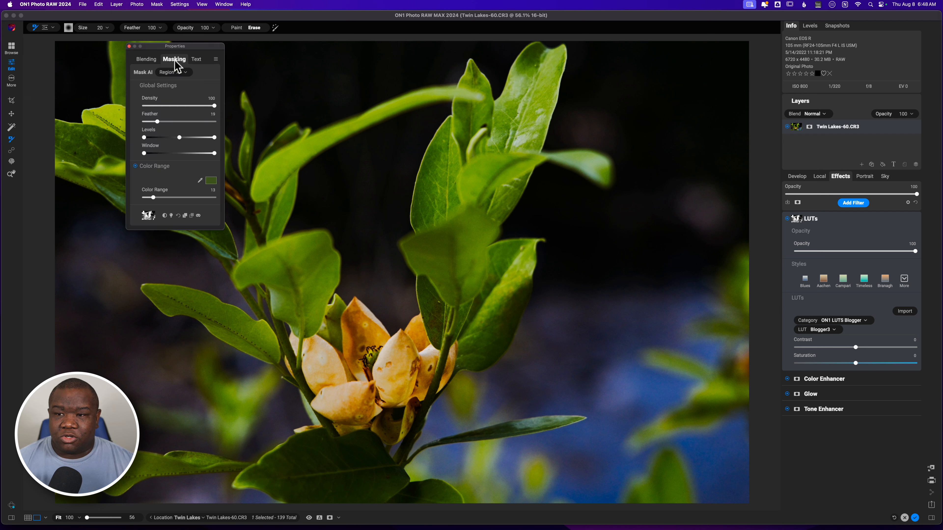
{"action": "left_click", "coordinate": [158, 122]}
{"action": "left_click_drag", "start_coordinate": [158, 122], "coordinate": [170, 122]}
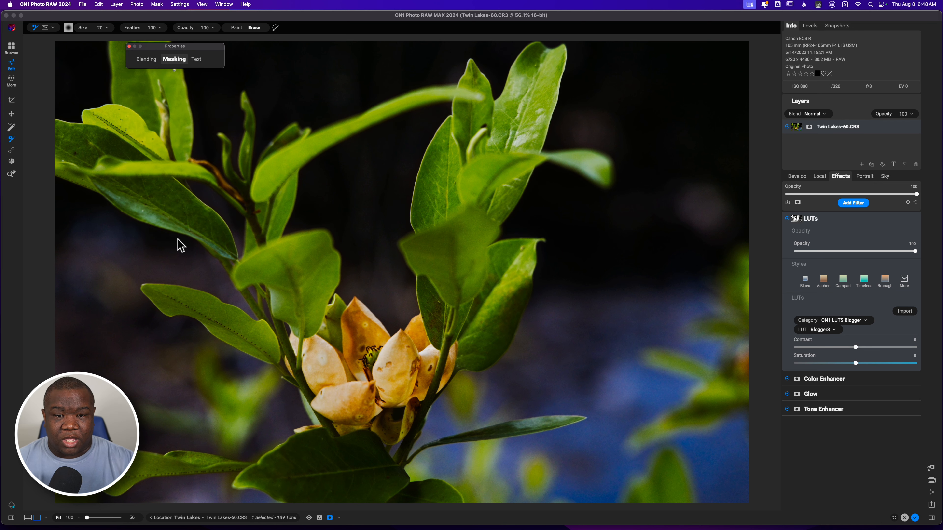
{"action": "key", "text": "o"}
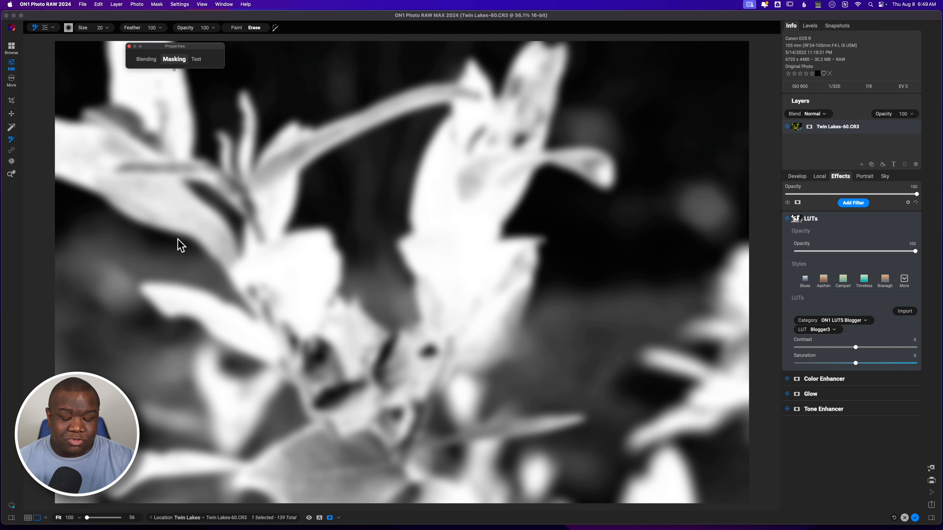
{"action": "key", "text": "o"}
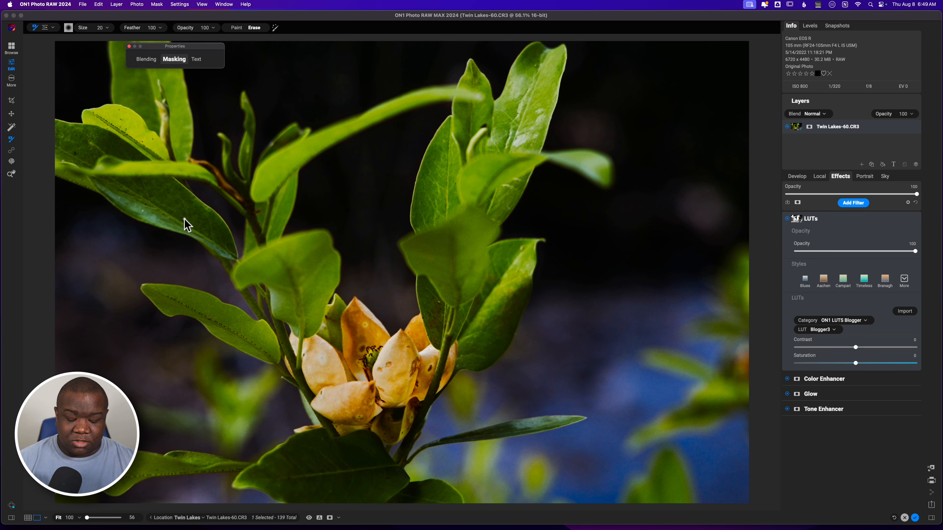
- Reduce the LUTs mask's Feather below 37 and compare the photo with and without the filter
{"action": "key", "text": "o"}
{"action": "left_click", "coordinate": [174, 59]}
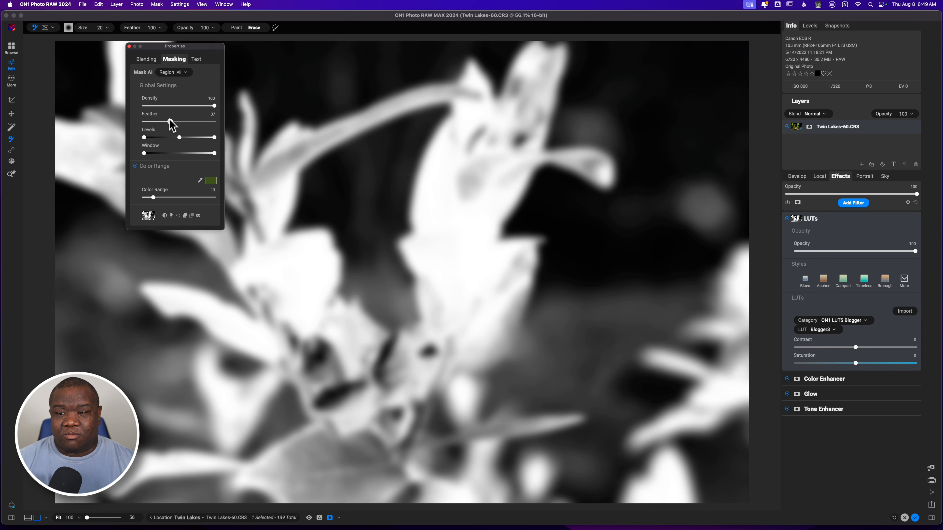
{"action": "left_click_drag", "start_coordinate": [165, 122], "coordinate": [160, 124]}
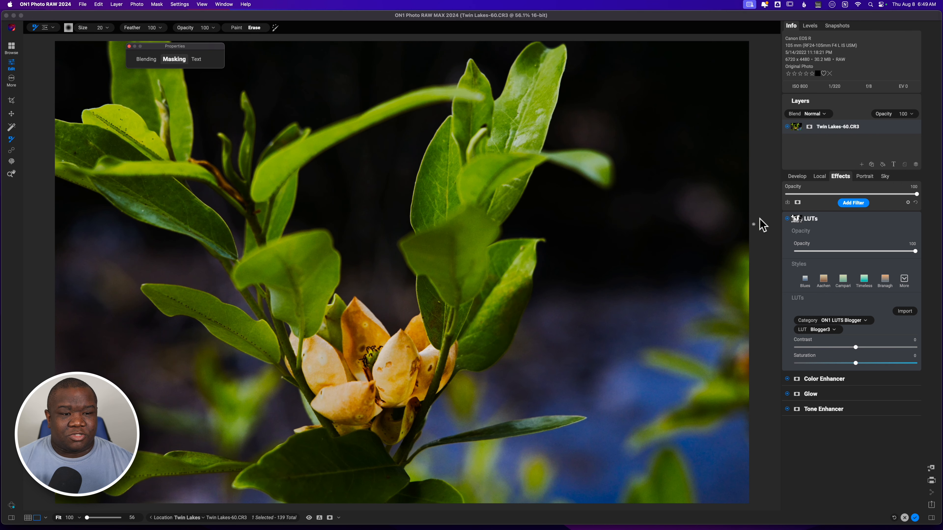
{"action": "left_click", "coordinate": [786, 219]}
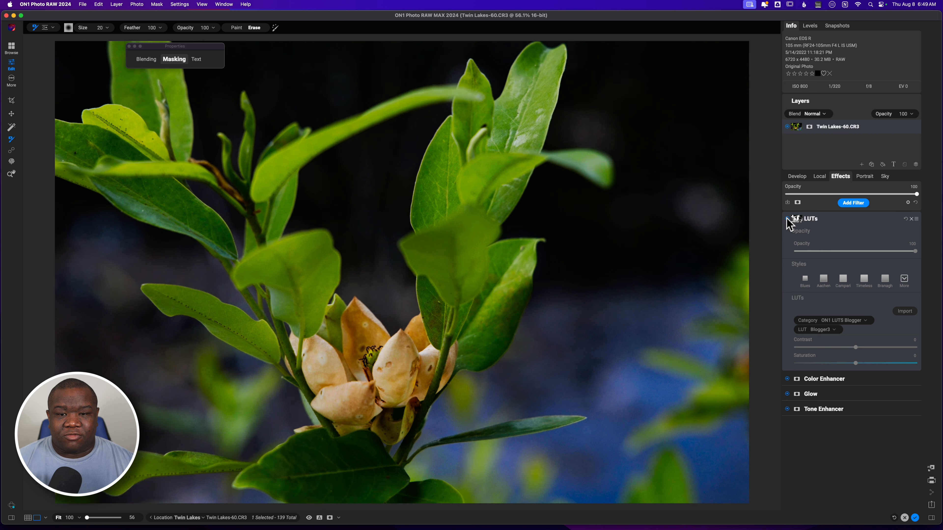
{"action": "left_click", "coordinate": [787, 219]}
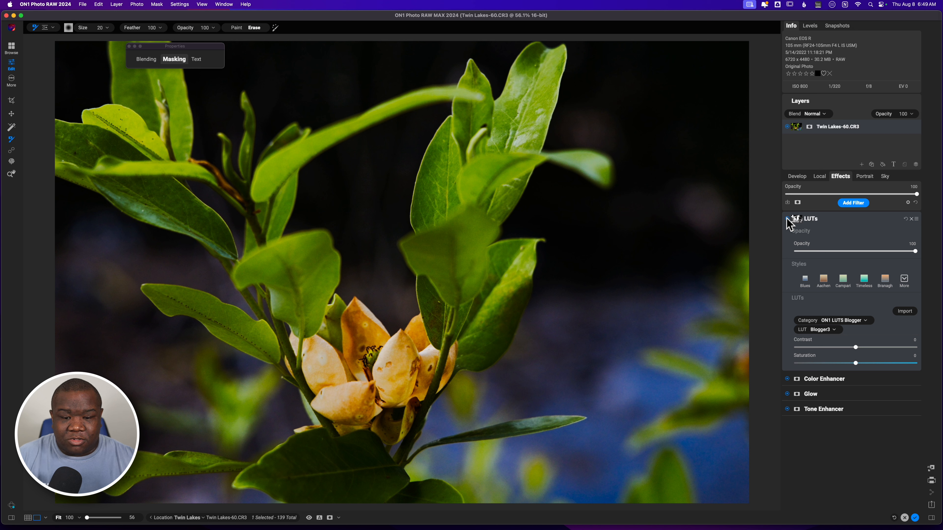
- Add a second LUTs filter using the BW3 LUT from the ON1 LUTS category
{"action": "left_click", "coordinate": [835, 218]}
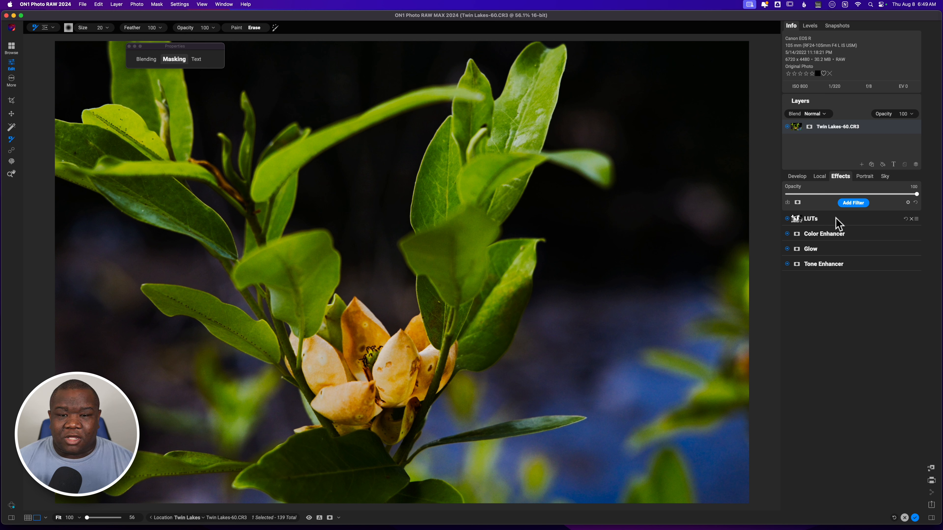
{"action": "left_click", "coordinate": [852, 204]}
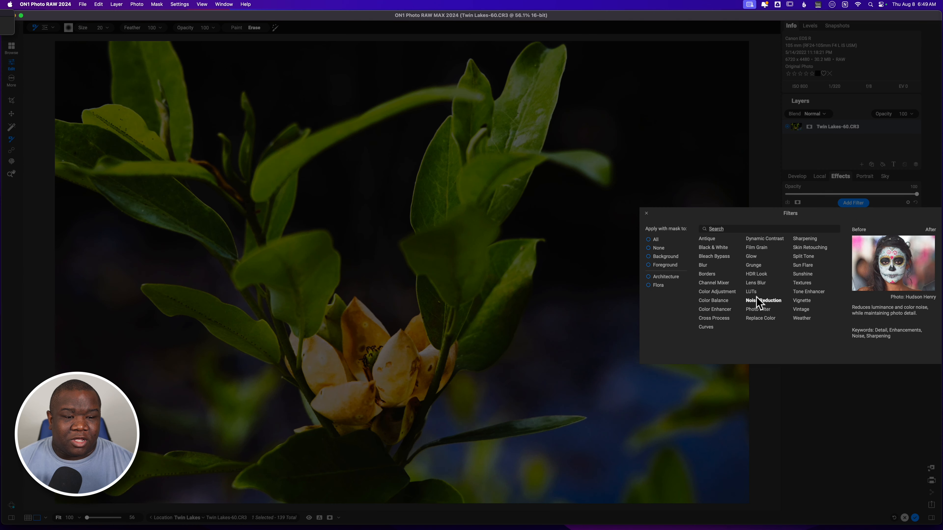
{"action": "left_click", "coordinate": [751, 292]}
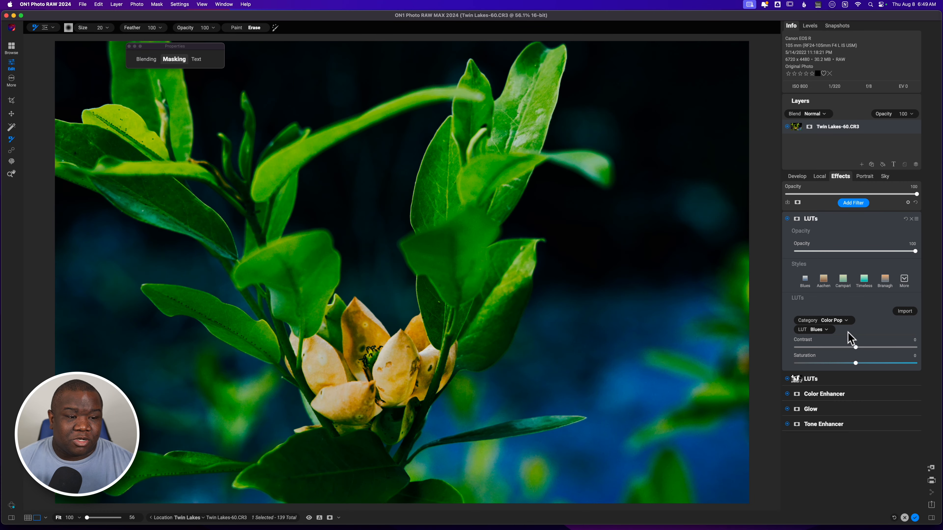
{"action": "left_click", "coordinate": [827, 330]}
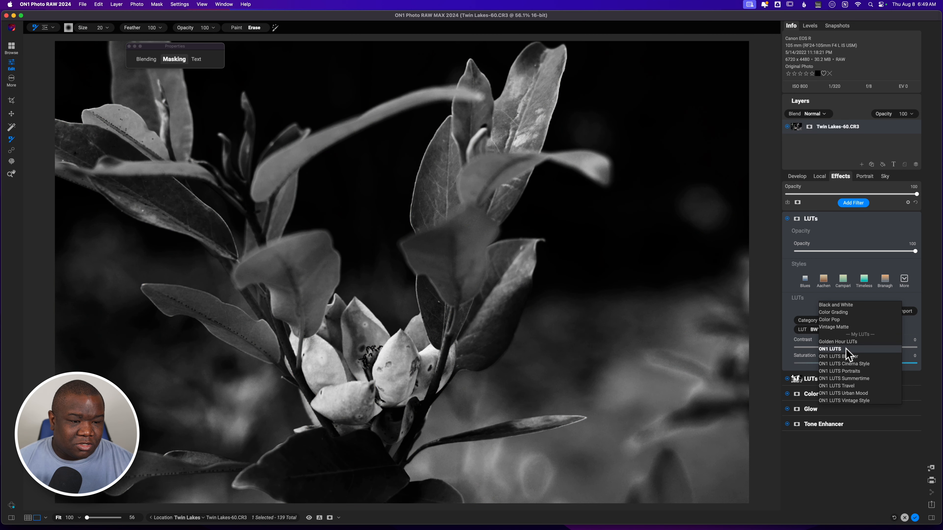
{"action": "left_click", "coordinate": [847, 349]}
{"action": "left_click", "coordinate": [825, 329]}
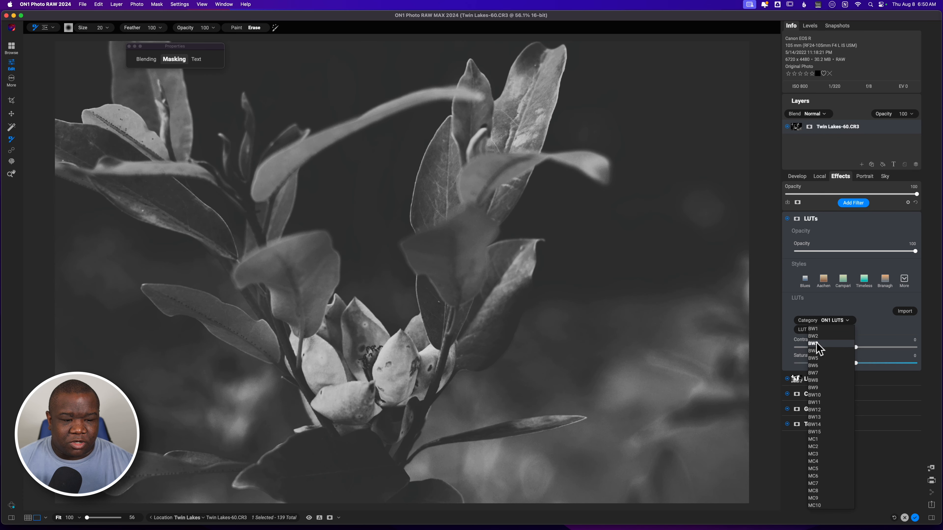
{"action": "left_click", "coordinate": [817, 346]}
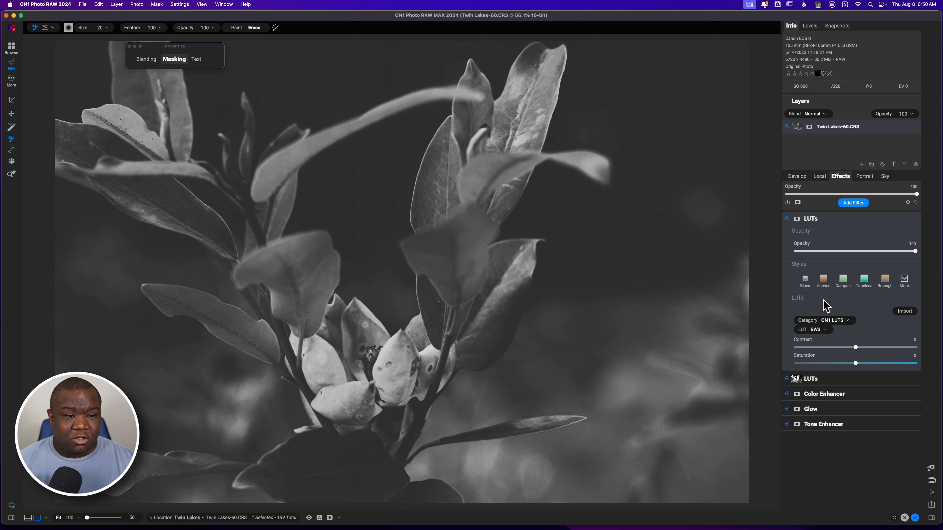
- Enable Color Range masking on the BW3 LUTs filter and sample the green of the upright leaf as its target color
{"action": "left_click", "coordinate": [797, 219]}
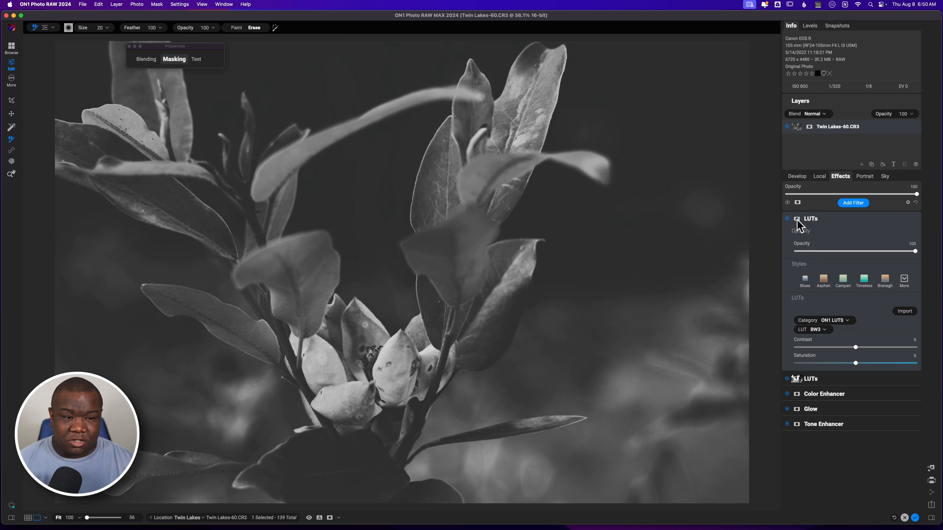
{"action": "left_click", "coordinate": [798, 223]}
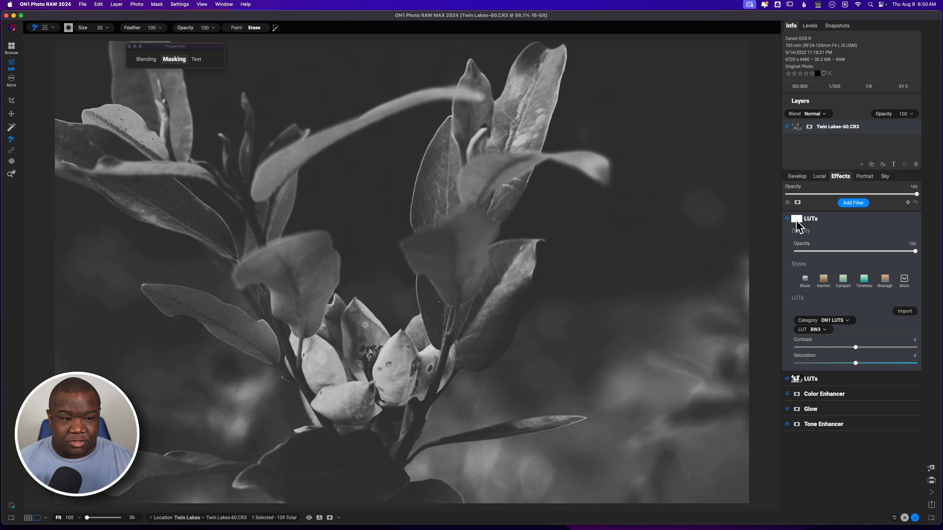
{"action": "left_click", "coordinate": [175, 59]}
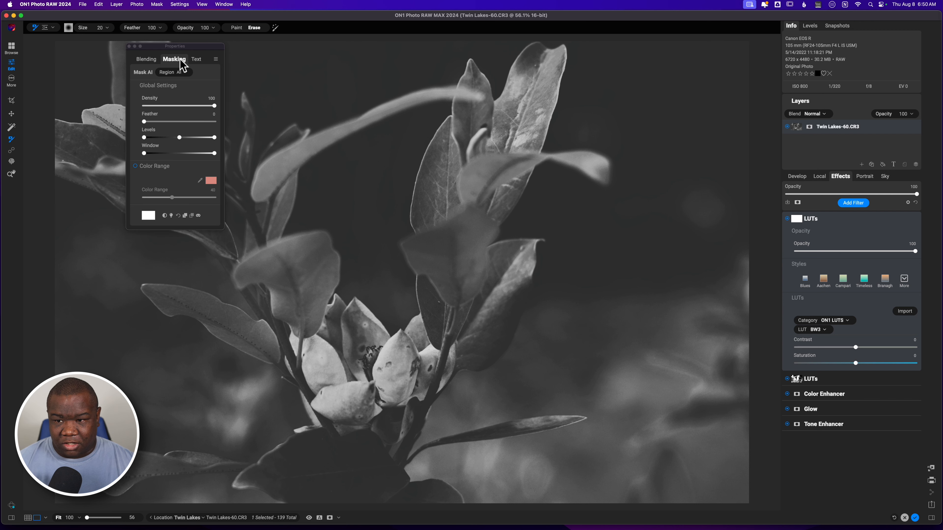
{"action": "left_click", "coordinate": [135, 166]}
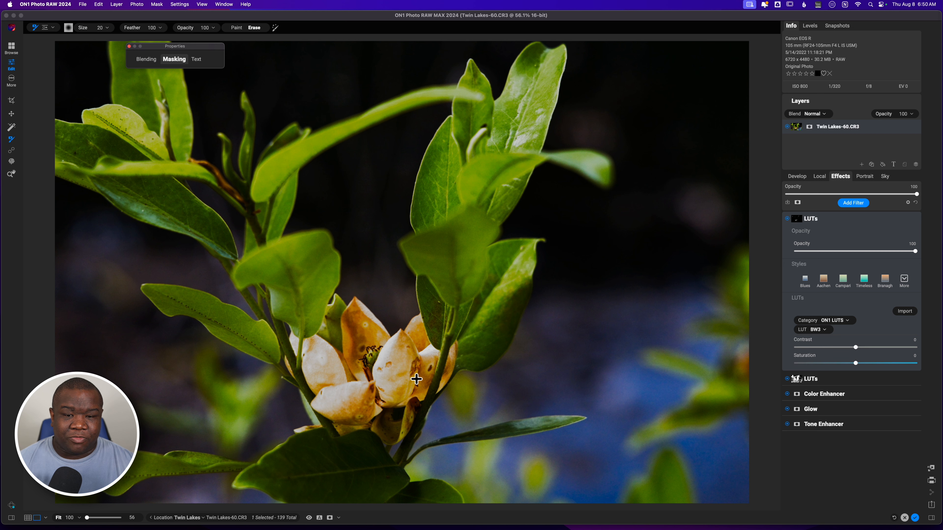
{"action": "left_click", "coordinate": [443, 177]}
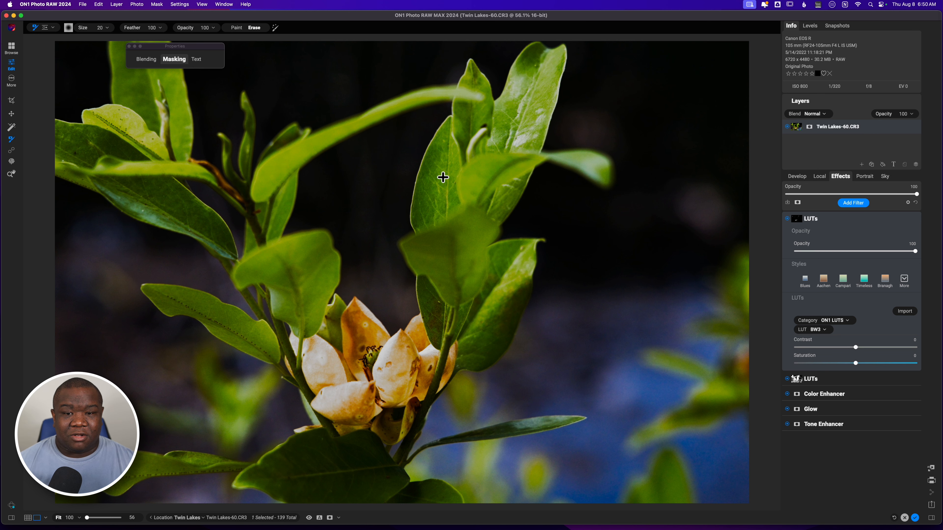
- Display the BW3 filter's mask over the photo and set its Color Range to 16
{"action": "key", "text": "super+i"}
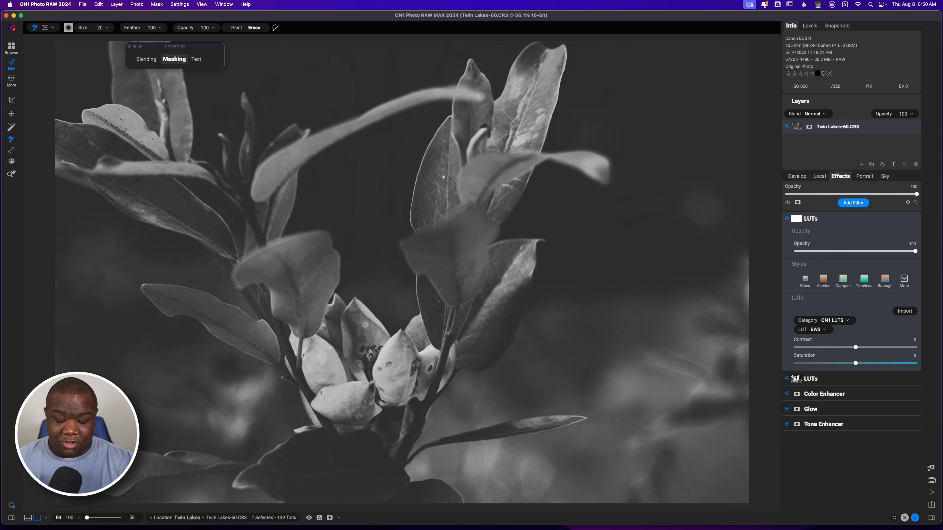
{"action": "key", "text": "super+m"}
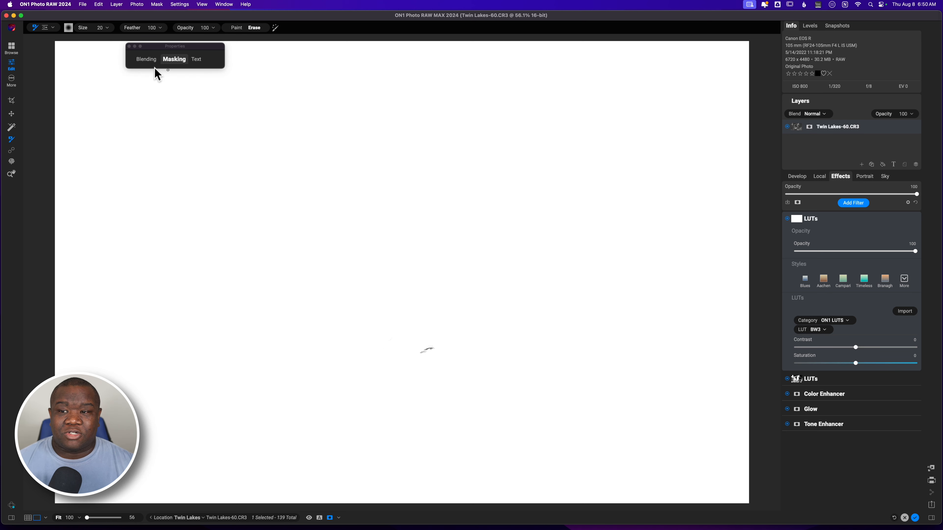
{"action": "left_click", "coordinate": [176, 59]}
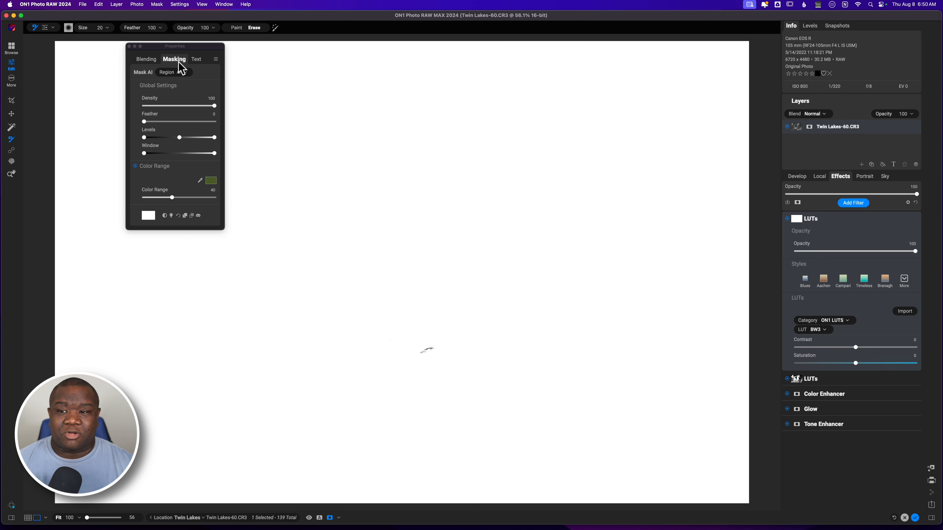
{"action": "left_click", "coordinate": [172, 198]}
{"action": "left_click_drag", "start_coordinate": [172, 198], "coordinate": [156, 199]}
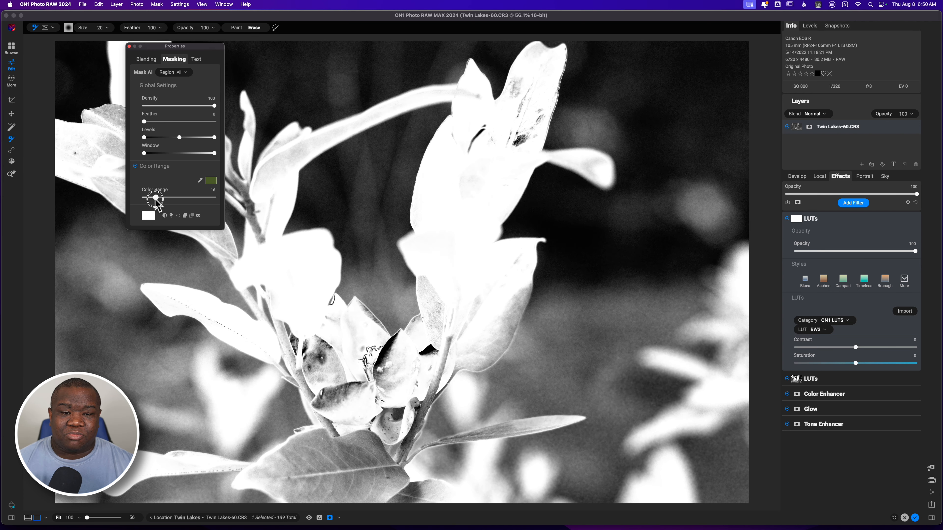
- Invert the BW3 LUTs filter's mask, set its Color Range to 10 and raise its Feather to 16
{"action": "left_click_drag", "start_coordinate": [156, 198], "coordinate": [155, 198]}
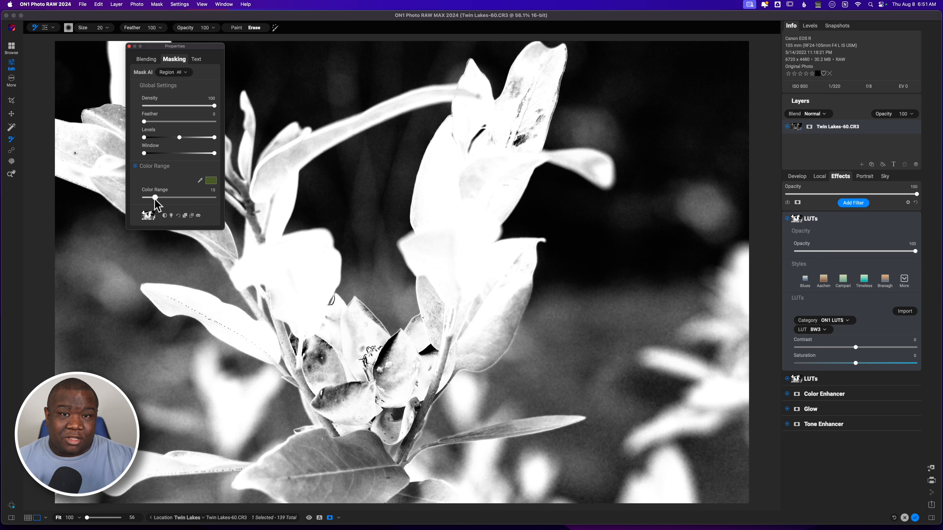
{"action": "left_click", "coordinate": [165, 215]}
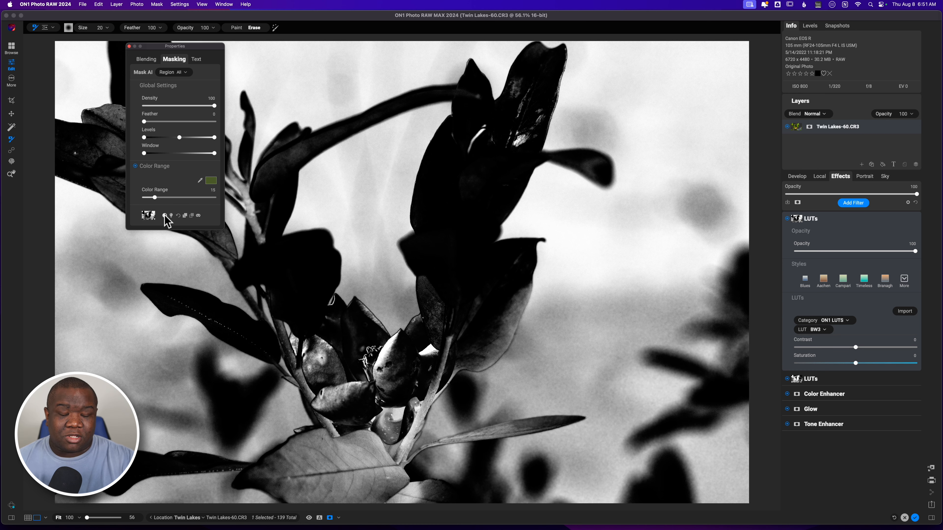
{"action": "left_click", "coordinate": [164, 215]}
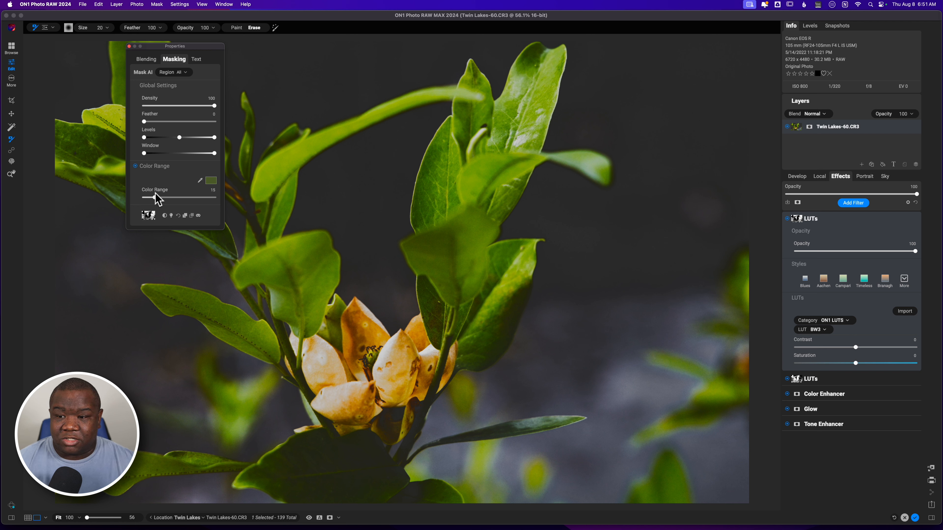
{"action": "left_click_drag", "start_coordinate": [155, 198], "coordinate": [153, 201]}
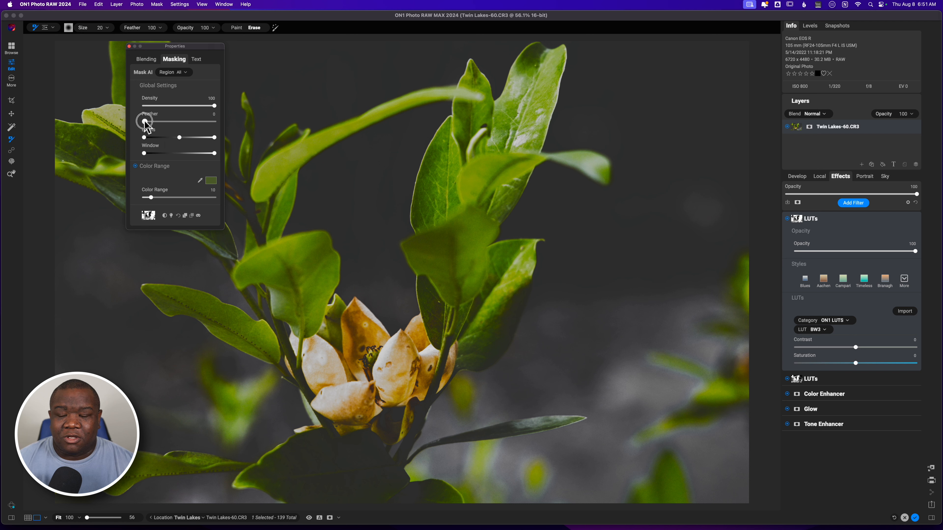
{"action": "left_click_drag", "start_coordinate": [144, 122], "coordinate": [155, 121]}
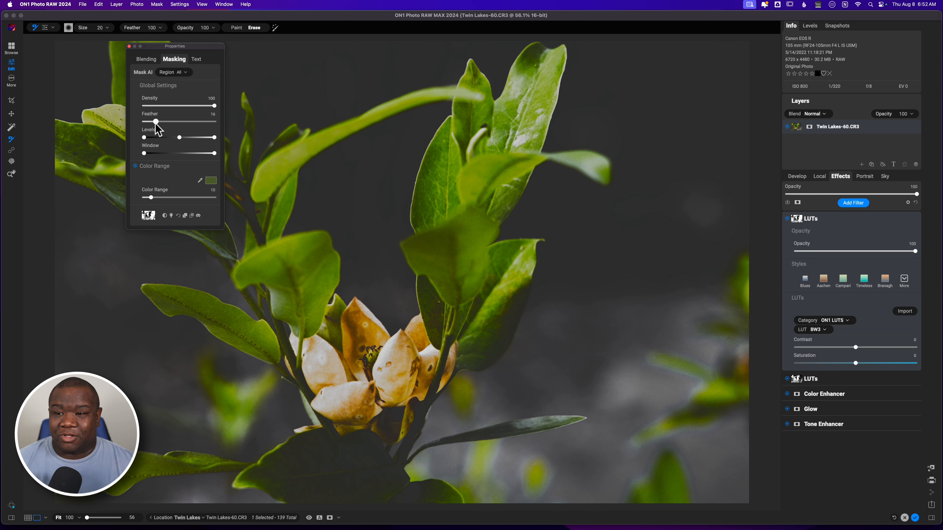
- Display the mask and try lowering its Levels midpoint and white point, checking the effect on the photo
{"action": "key", "text": "o"}
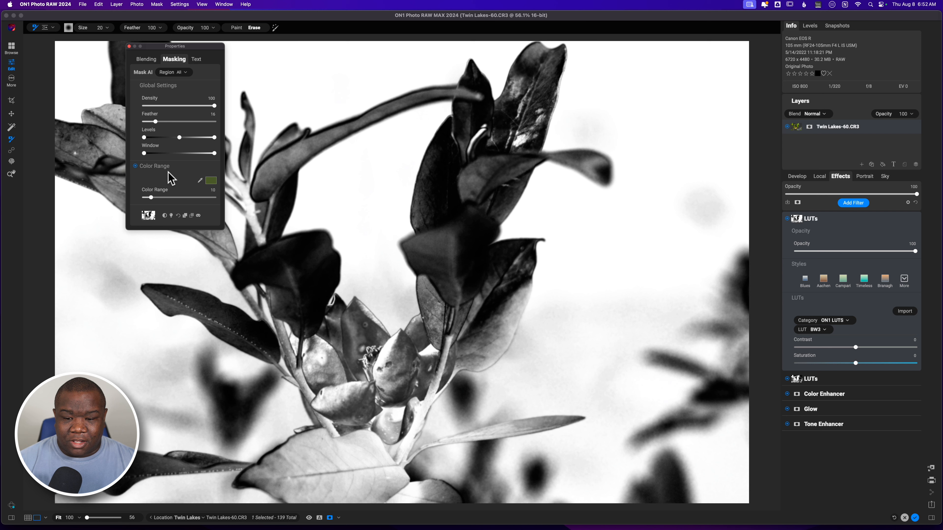
{"action": "mouse_move", "coordinate": [180, 69]}
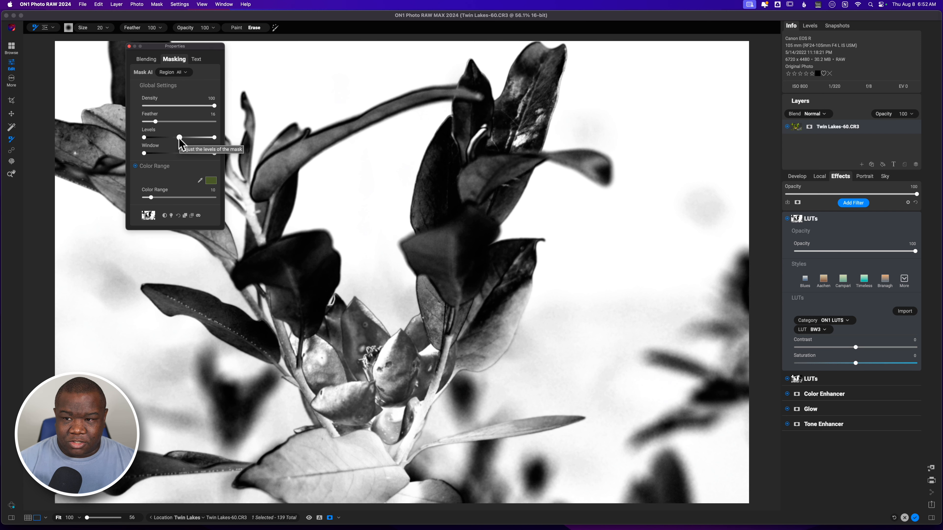
{"action": "left_click_drag", "start_coordinate": [179, 137], "coordinate": [159, 141]}
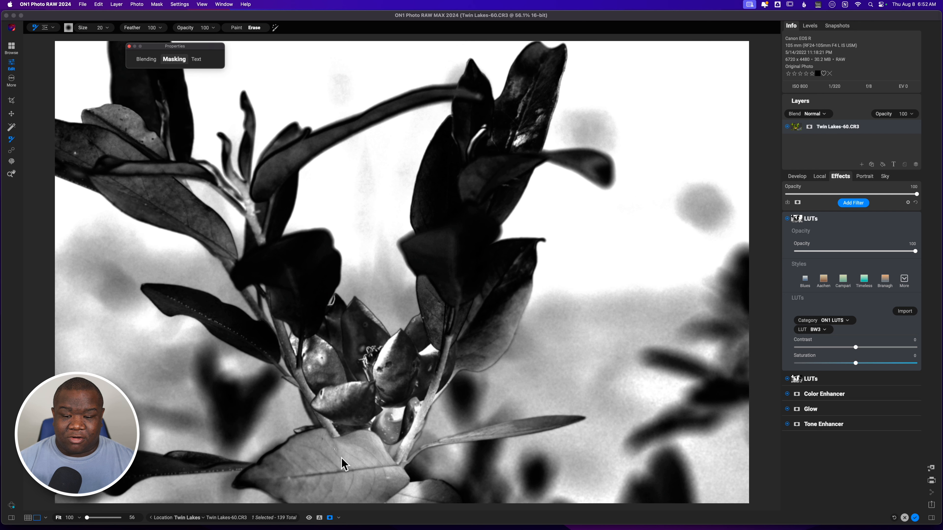
{"action": "mouse_move", "coordinate": [179, 63]}
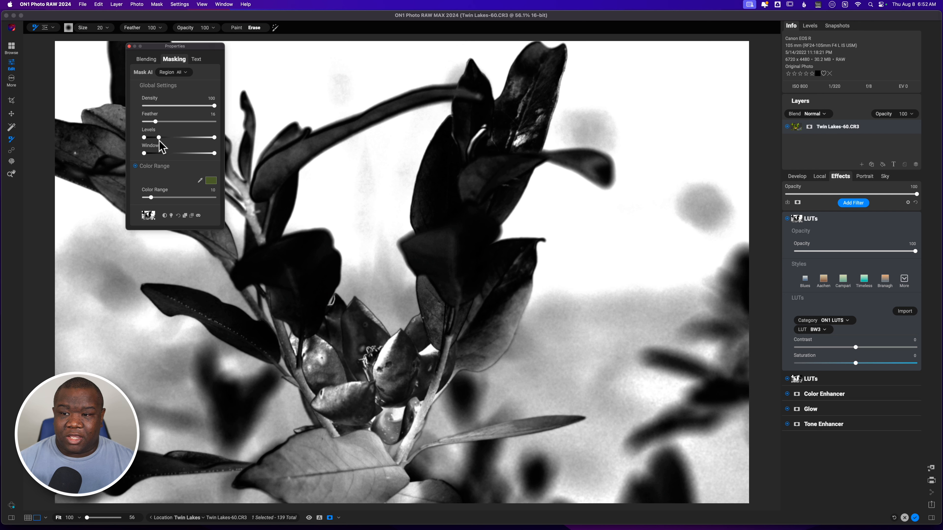
{"action": "left_click_drag", "start_coordinate": [158, 138], "coordinate": [174, 138]}
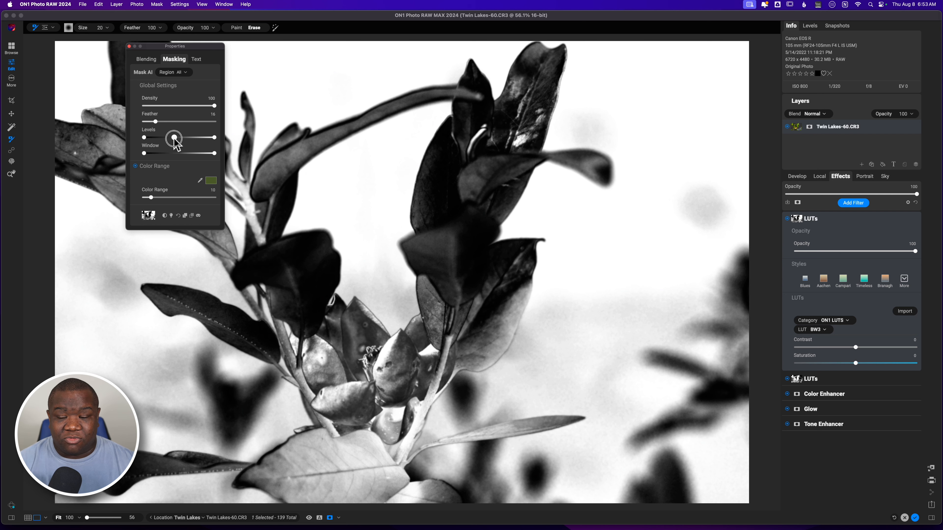
{"action": "left_click_drag", "start_coordinate": [174, 138], "coordinate": [151, 138]}
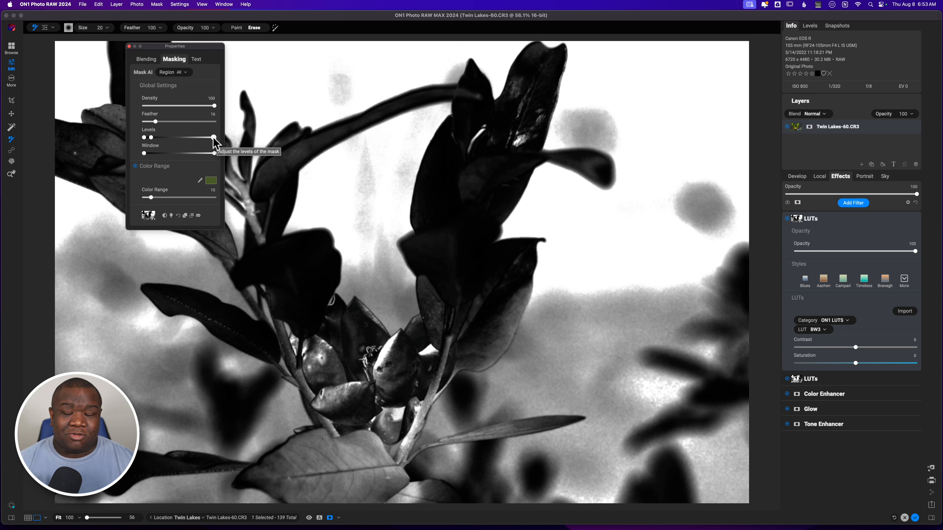
{"action": "left_click_drag", "start_coordinate": [213, 138], "coordinate": [180, 143]}
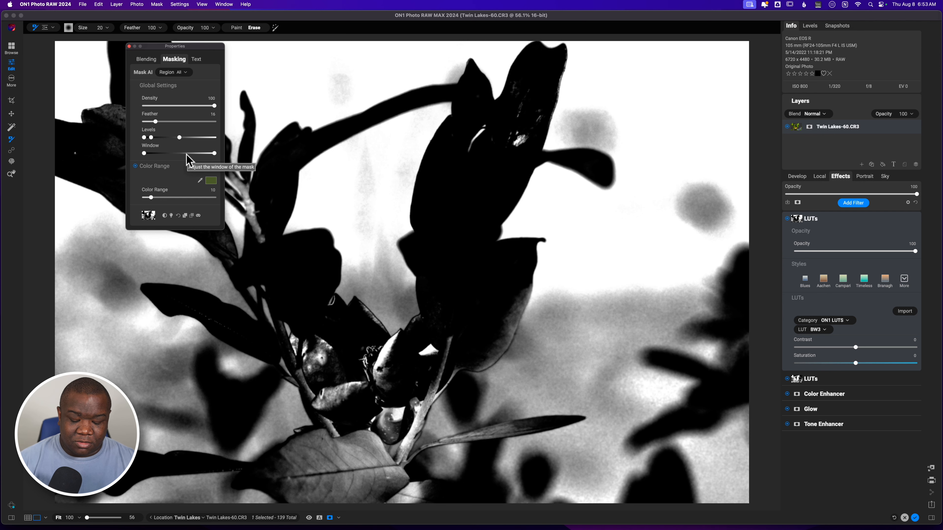
{"action": "key", "text": "o"}
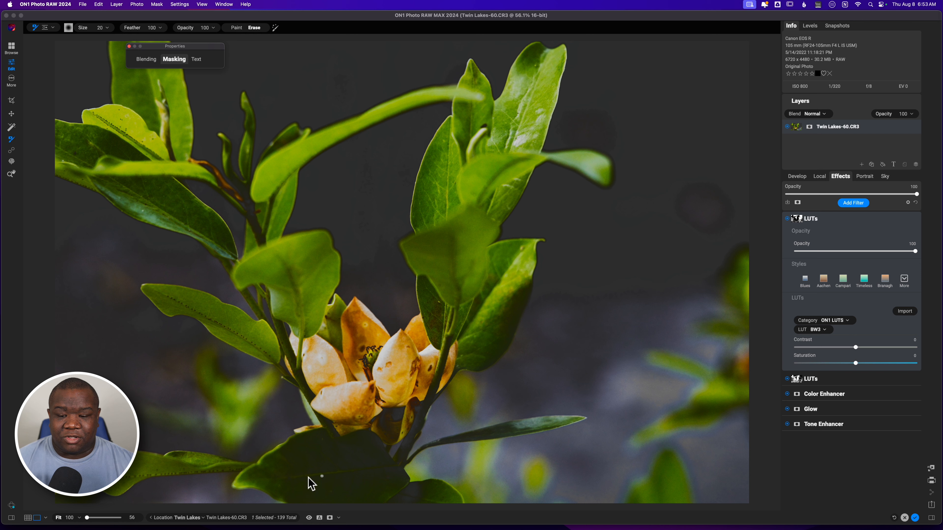
{"action": "left_click", "coordinate": [177, 61]}
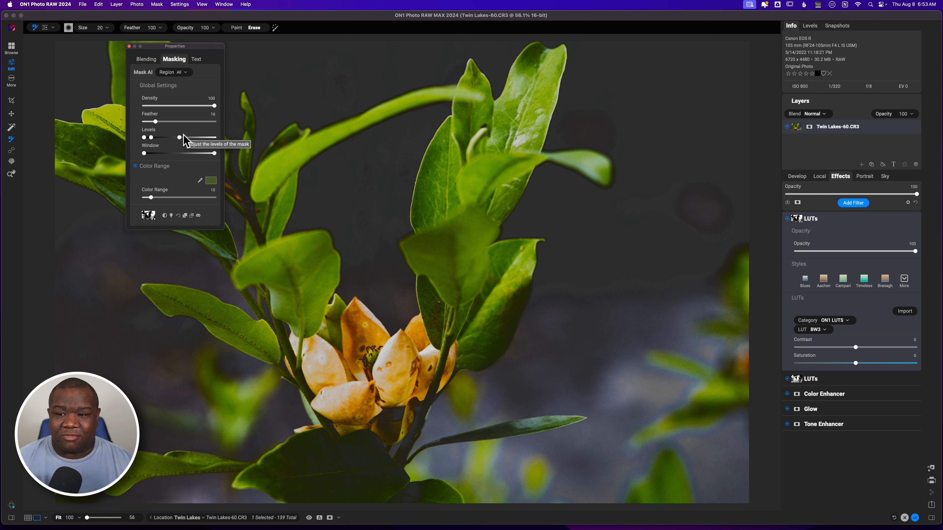
- Return the mask's Levels white point to maximum, set the midpoint just below center, and display the mask
{"action": "left_click_drag", "start_coordinate": [180, 137], "coordinate": [219, 138]}
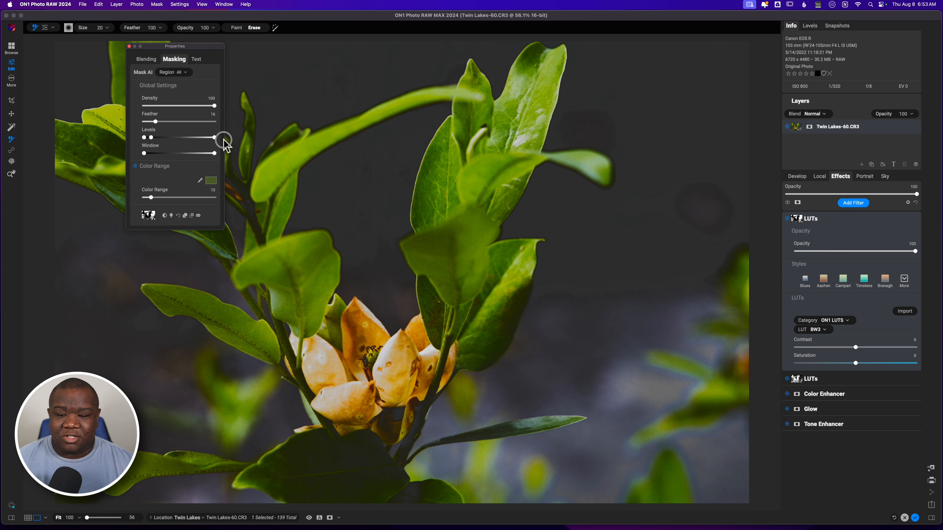
{"action": "double_click", "coordinate": [174, 46]}
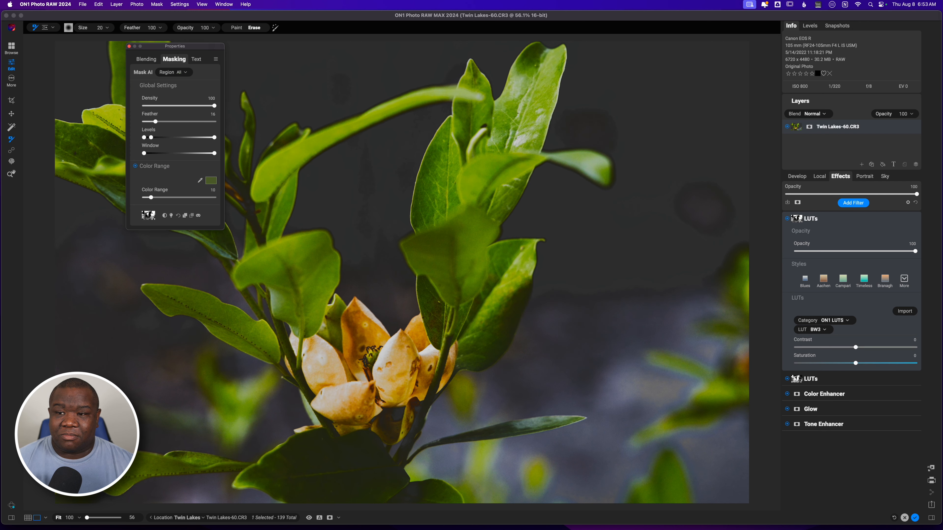
{"action": "left_click_drag", "start_coordinate": [153, 137], "coordinate": [177, 138]}
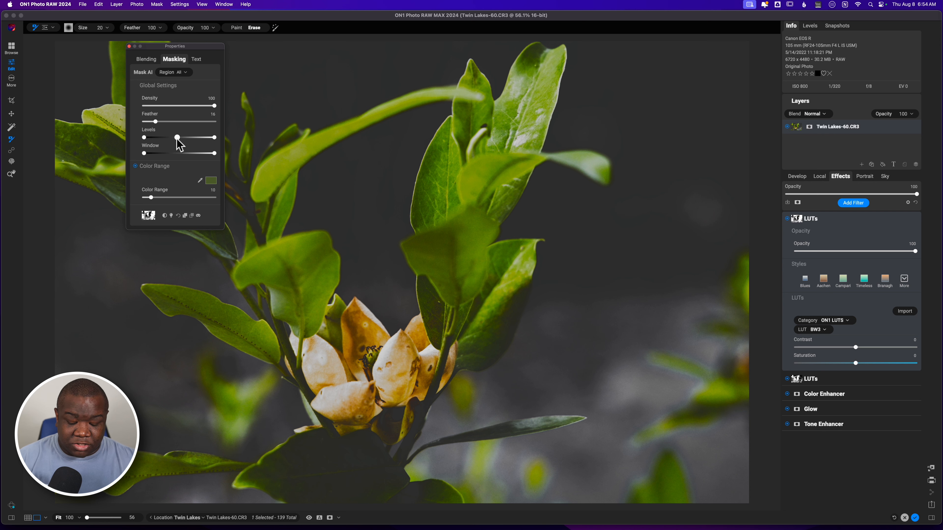
{"action": "key", "text": "o"}
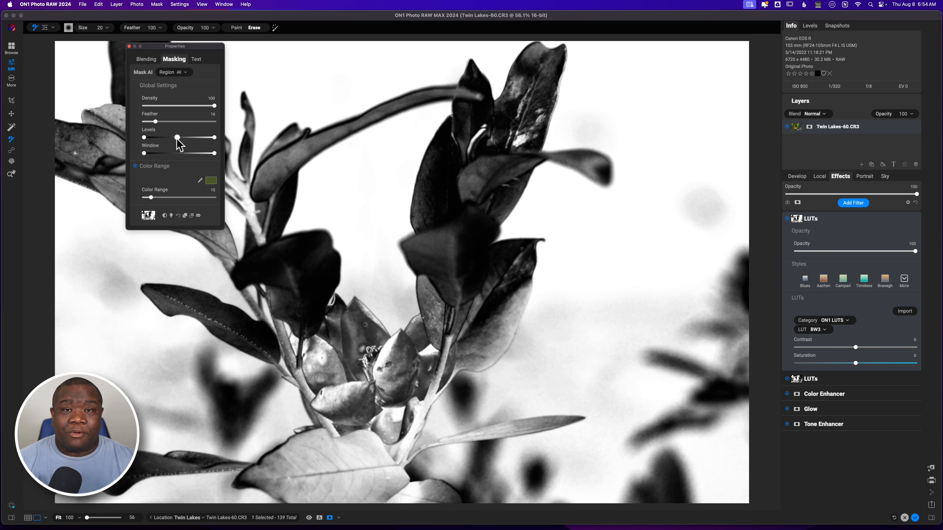
- Hide the mask display, reduce the BW3 LUTs filter's Opacity to 81 and collapse its settings
{"action": "key", "text": "o"}
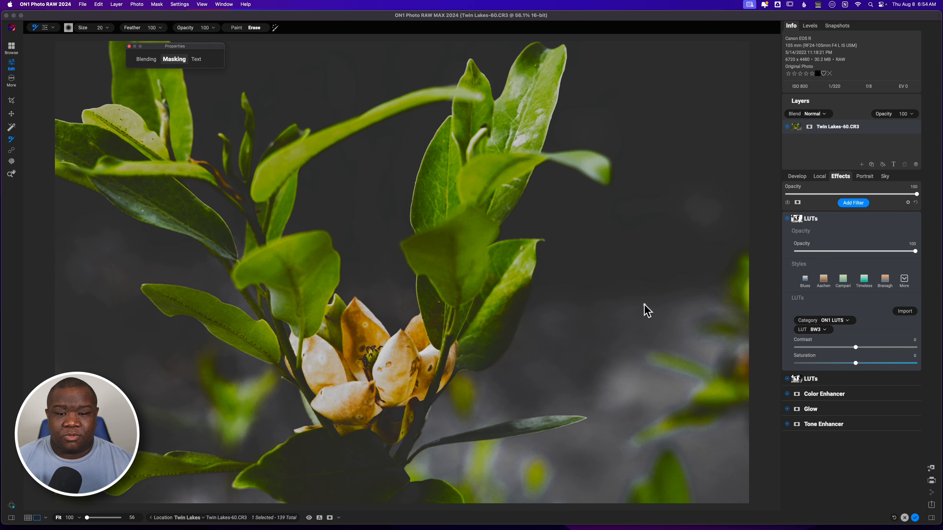
{"action": "left_click_drag", "start_coordinate": [914, 252], "coordinate": [892, 254]}
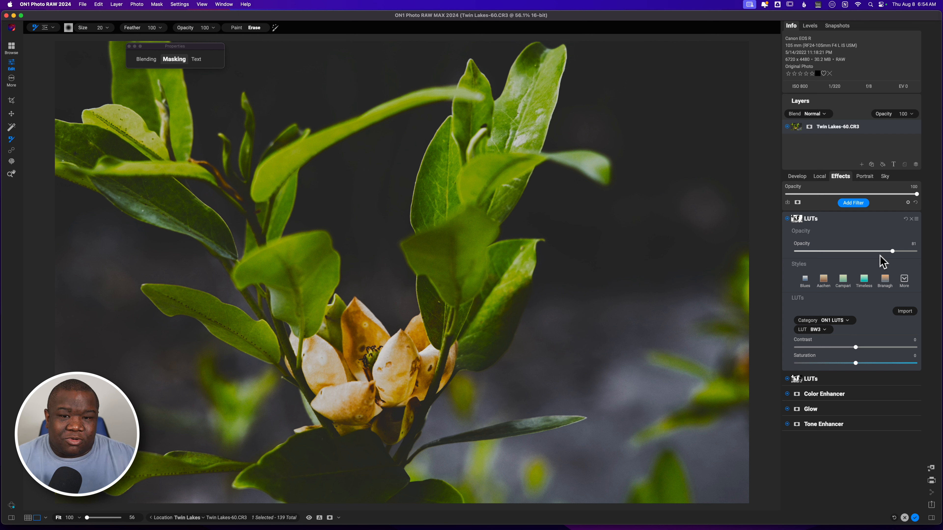
{"action": "left_click", "coordinate": [835, 219]}
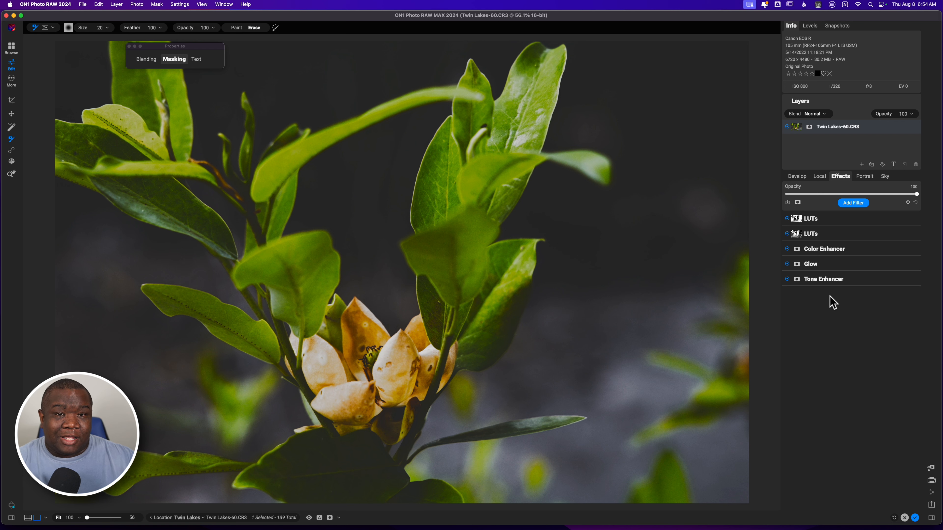
- Add a Sunshine filter with Warmth set to 32 and Amount set to 61
{"action": "left_click", "coordinate": [844, 203]}
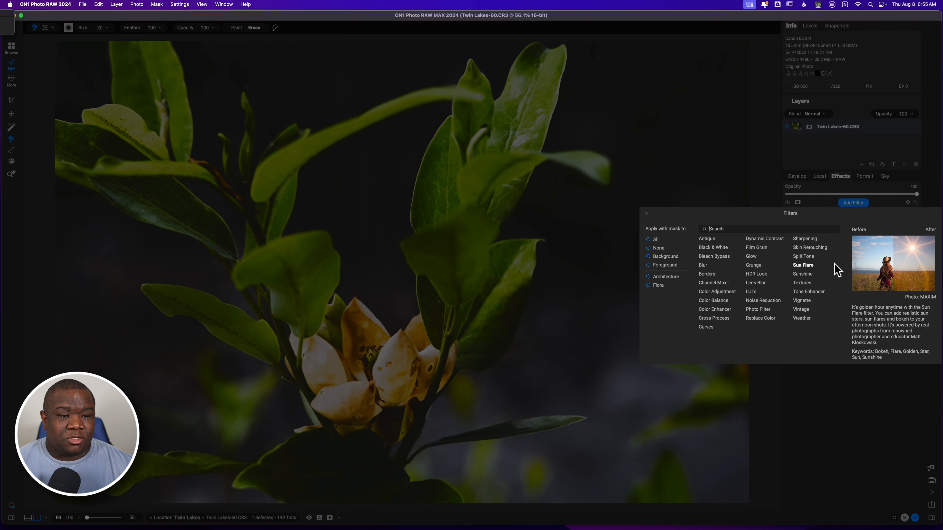
{"action": "left_click", "coordinate": [804, 273]}
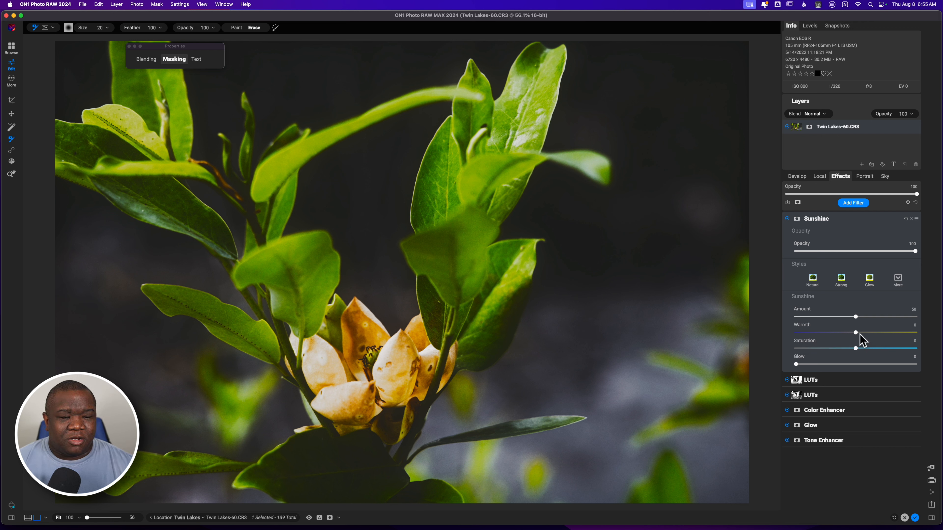
{"action": "left_click_drag", "start_coordinate": [856, 332], "coordinate": [889, 336]}
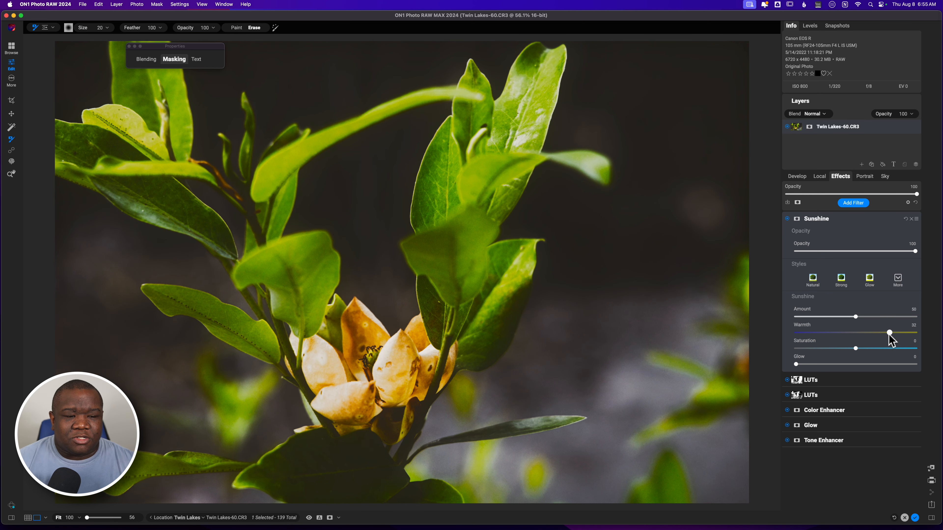
{"action": "mouse_move", "coordinate": [855, 317]}
{"action": "left_mouse_down"}
{"action": "mouse_move", "coordinate": [881, 318]}
{"action": "mouse_move", "coordinate": [823, 317]}
{"action": "mouse_move", "coordinate": [868, 319]}
{"action": "left_mouse_up"}
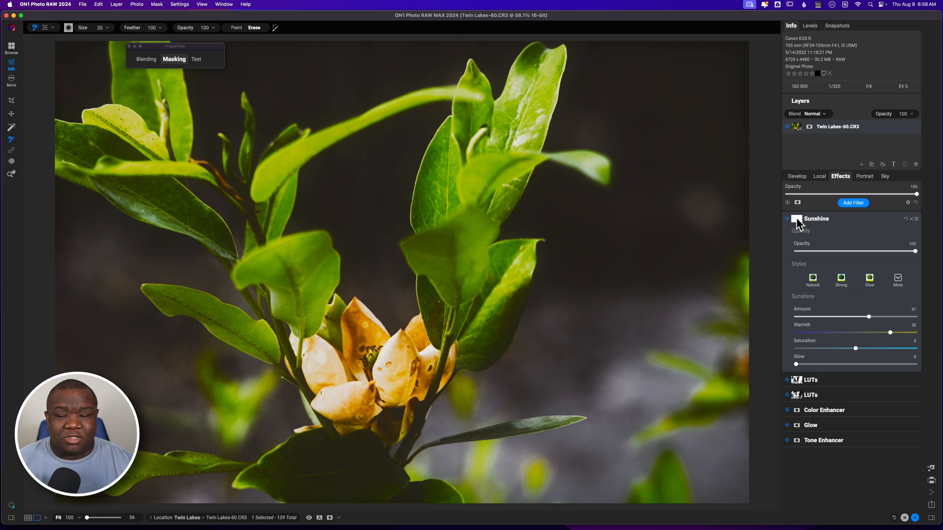
- Place a Vignette masking bug on the leaf above the flower for the Sunshine filter and change its shape to Edges
{"action": "left_click", "coordinate": [43, 28]}
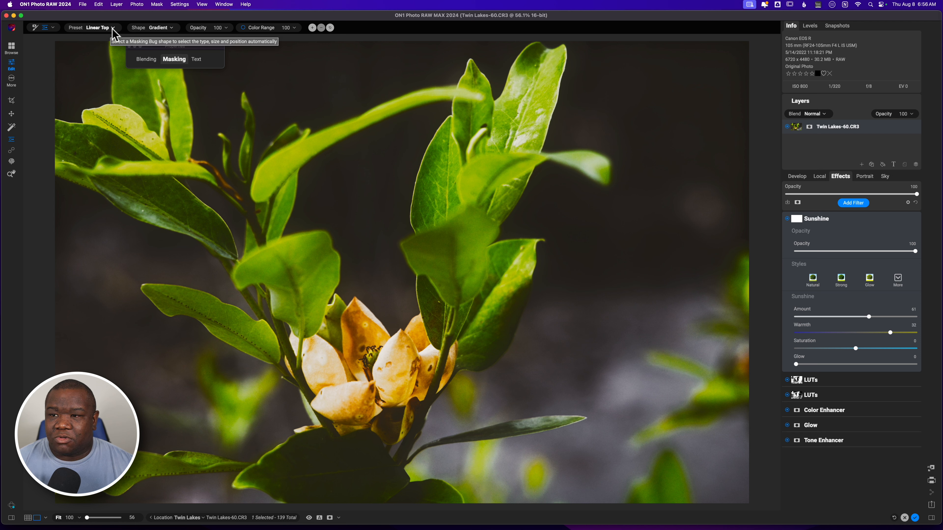
{"action": "left_click", "coordinate": [111, 28]}
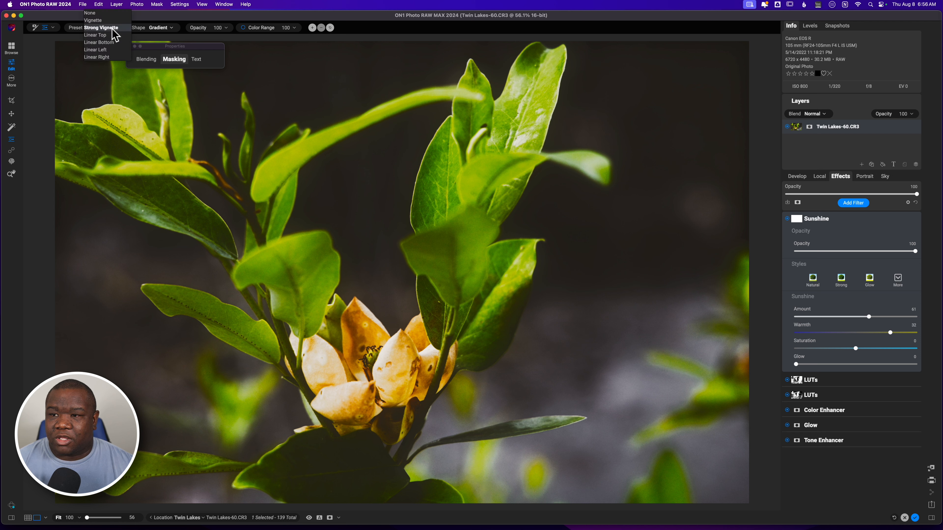
{"action": "left_click", "coordinate": [99, 22]}
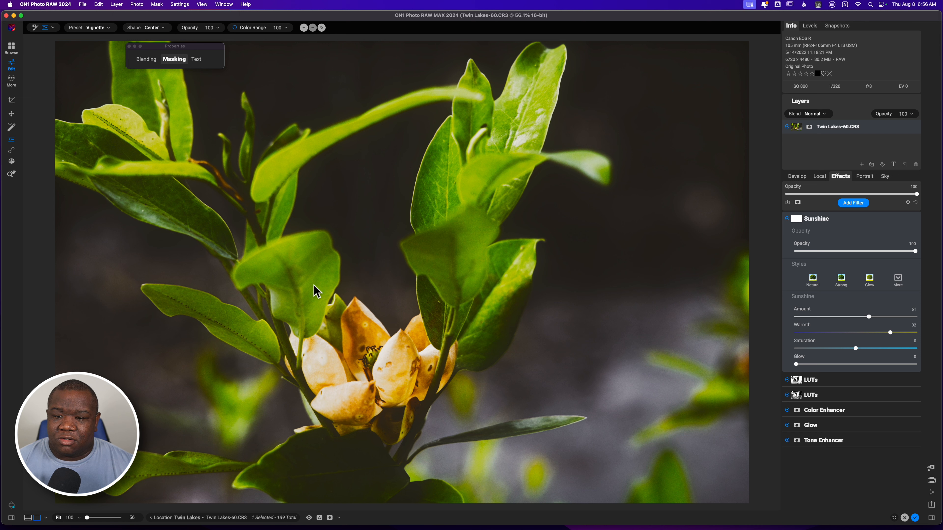
{"action": "left_click", "coordinate": [329, 275]}
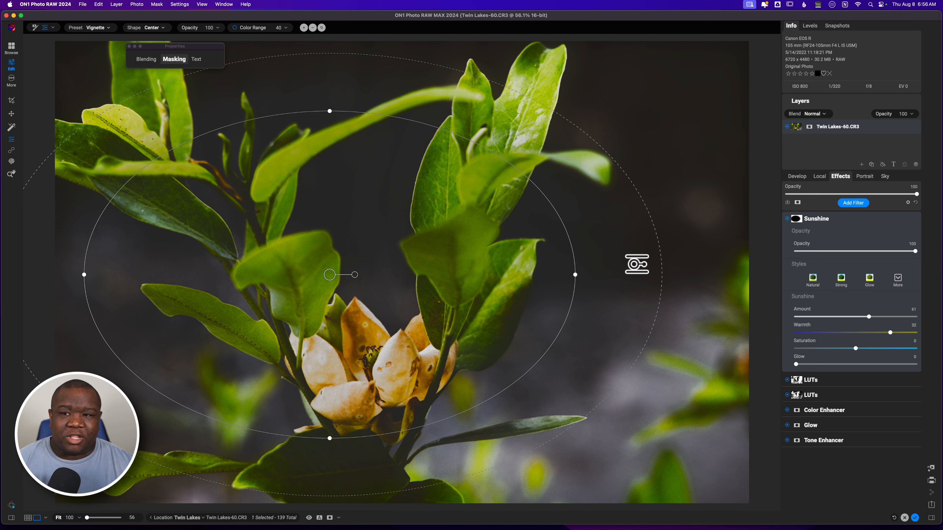
{"action": "left_click", "coordinate": [164, 28]}
{"action": "left_click", "coordinate": [154, 34]}
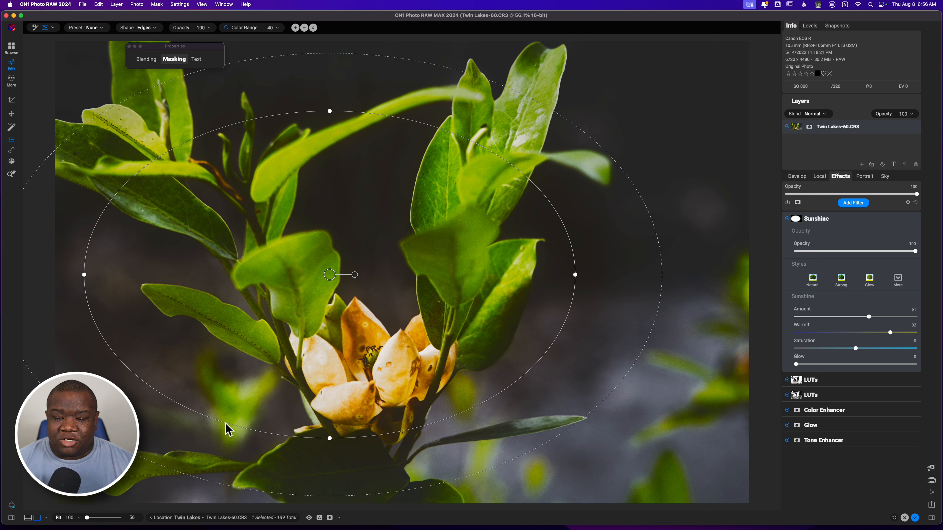
- Center the masking bug on the flower, rotate and enlarge it diagonally across the plant, and switch Sunshine off to compare
{"action": "left_click_drag", "start_coordinate": [229, 429], "coordinate": [276, 362]}
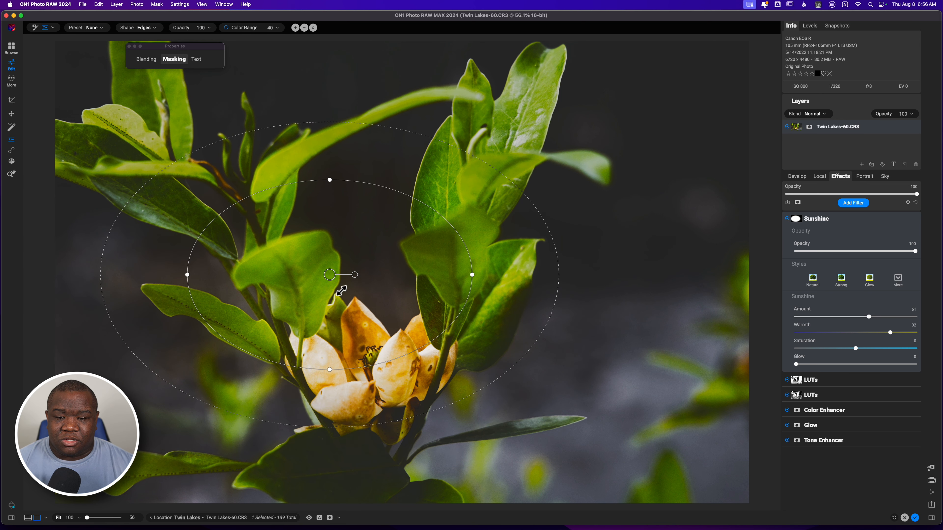
{"action": "left_click_drag", "start_coordinate": [356, 275], "coordinate": [364, 302]}
{"action": "left_click_drag", "start_coordinate": [329, 275], "coordinate": [346, 332]}
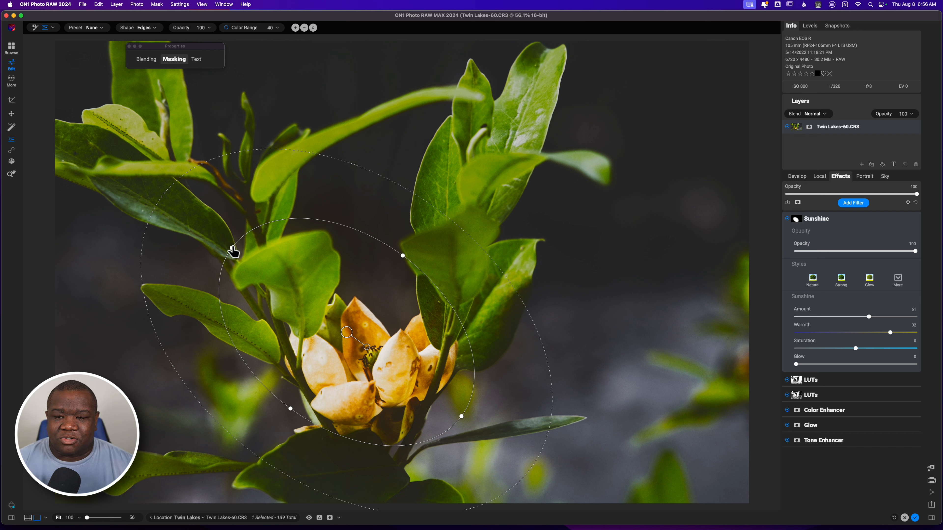
{"action": "left_click_drag", "start_coordinate": [231, 247], "coordinate": [146, 158]}
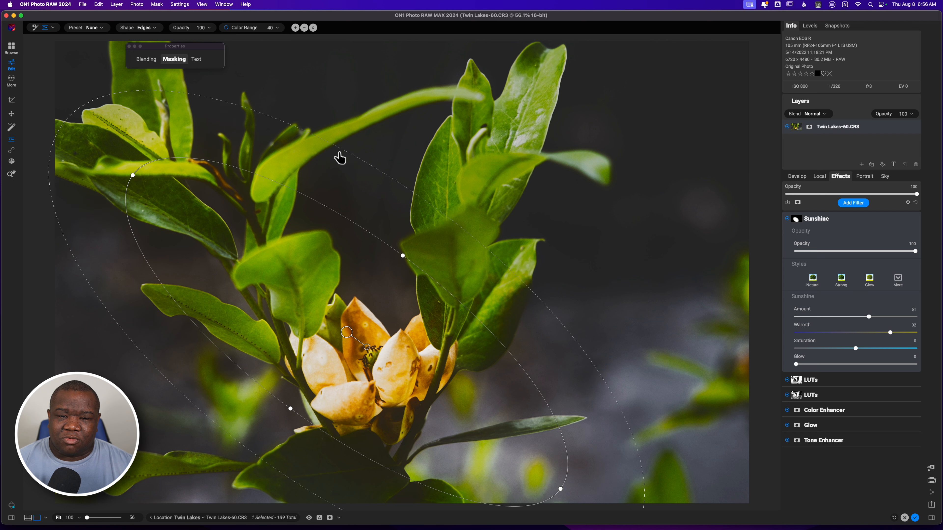
{"action": "mouse_move", "coordinate": [503, 143]}
{"action": "left_mouse_down"}
{"action": "mouse_move", "coordinate": [591, 54]}
{"action": "mouse_move", "coordinate": [550, 85]}
{"action": "left_mouse_up"}
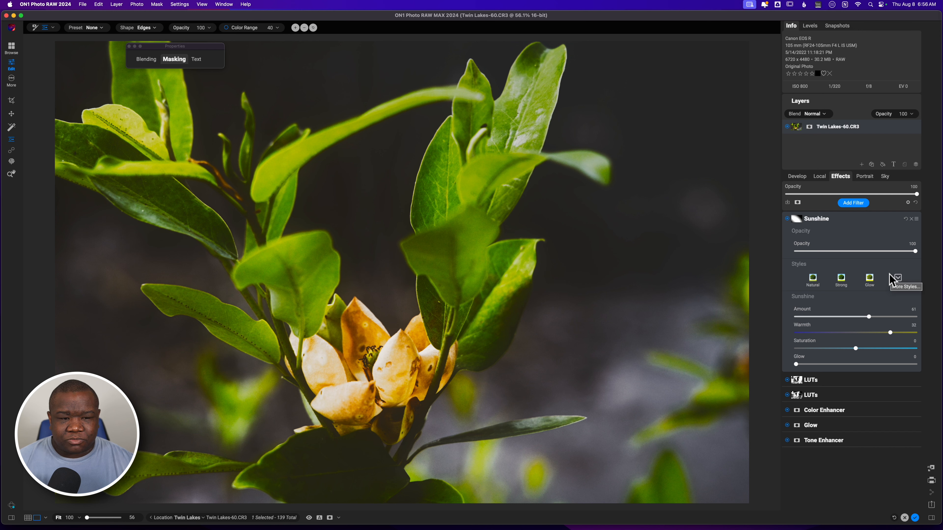
{"action": "left_click", "coordinate": [786, 218]}
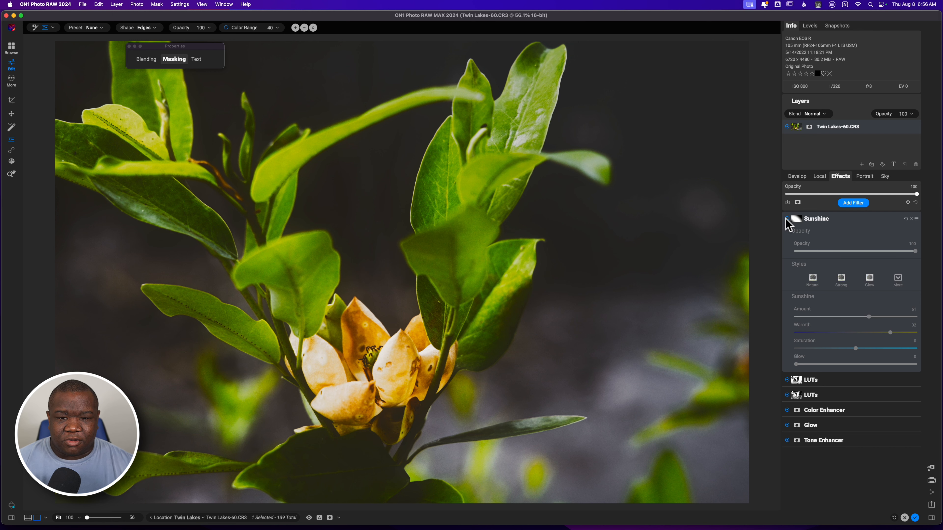
- Turn Sunshine back on, narrow its masking bug's inner ellipse toward the flower, and toggle the filter off and on to compare
{"action": "left_click", "coordinate": [786, 219]}
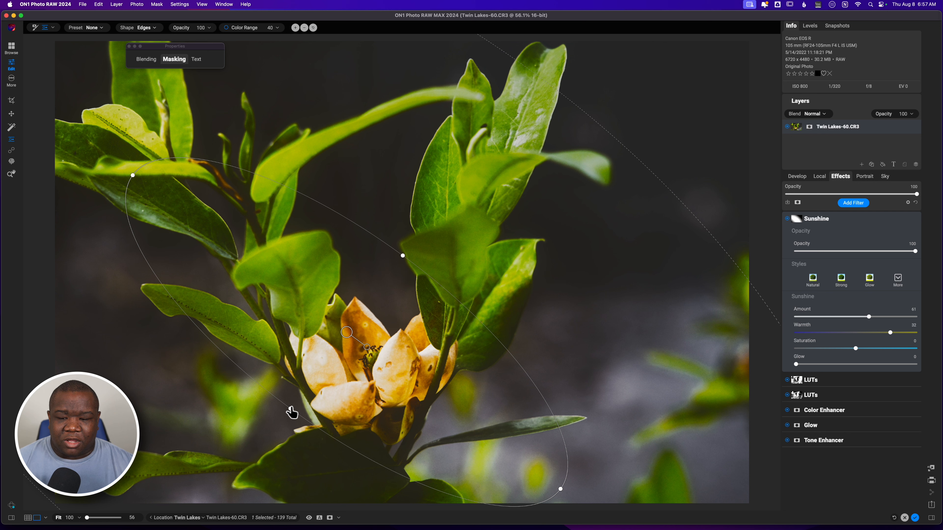
{"action": "left_click_drag", "start_coordinate": [292, 412], "coordinate": [338, 346]}
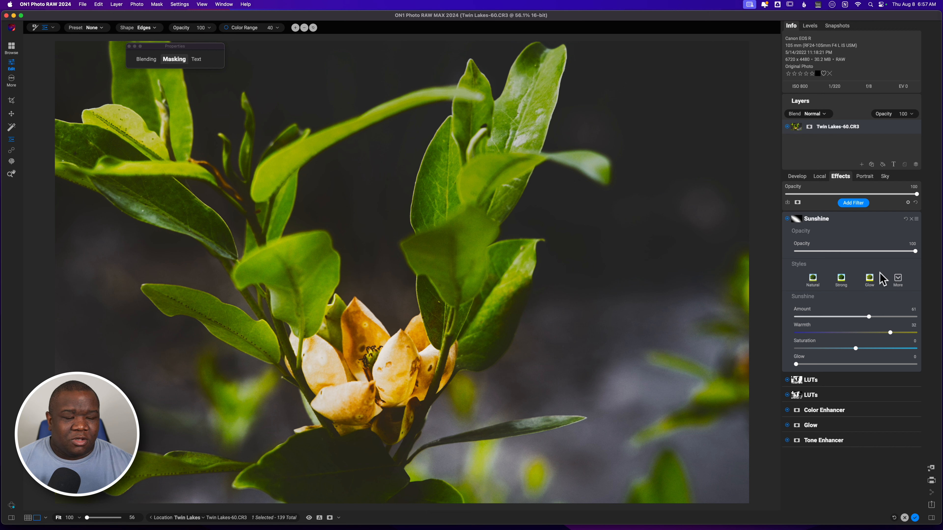
{"action": "left_click", "coordinate": [786, 219]}
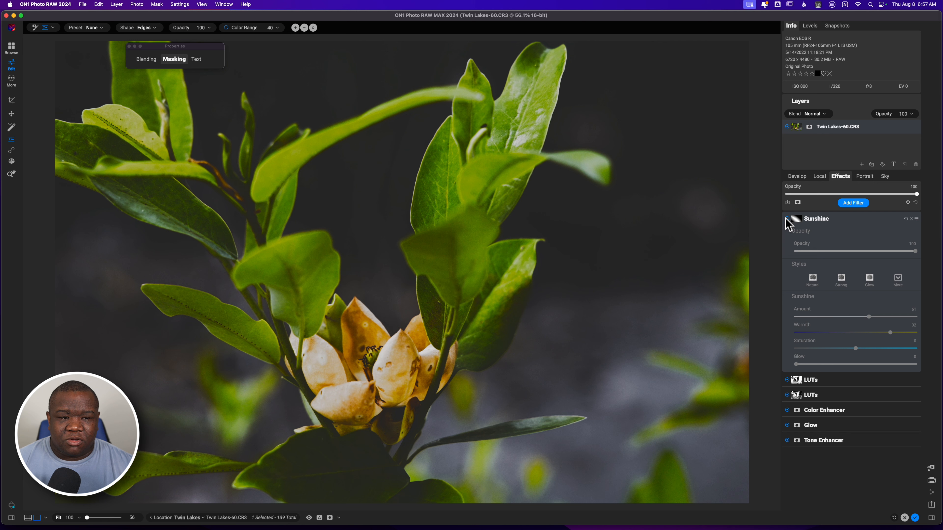
{"action": "left_click", "coordinate": [786, 219]}
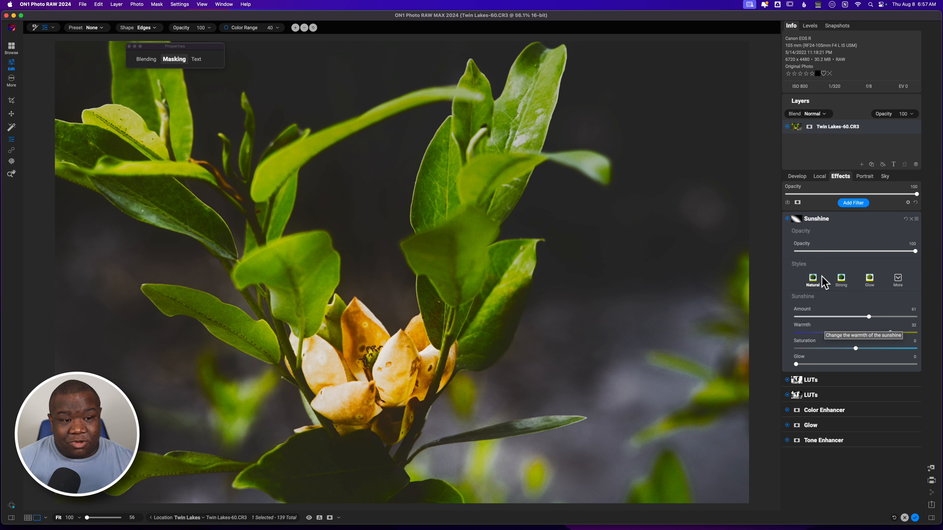
- Copy the Sunshine filter's mask, add a Tone Enhancer filter, paste the mask onto it and invert it
{"action": "left_click", "coordinate": [795, 219]}
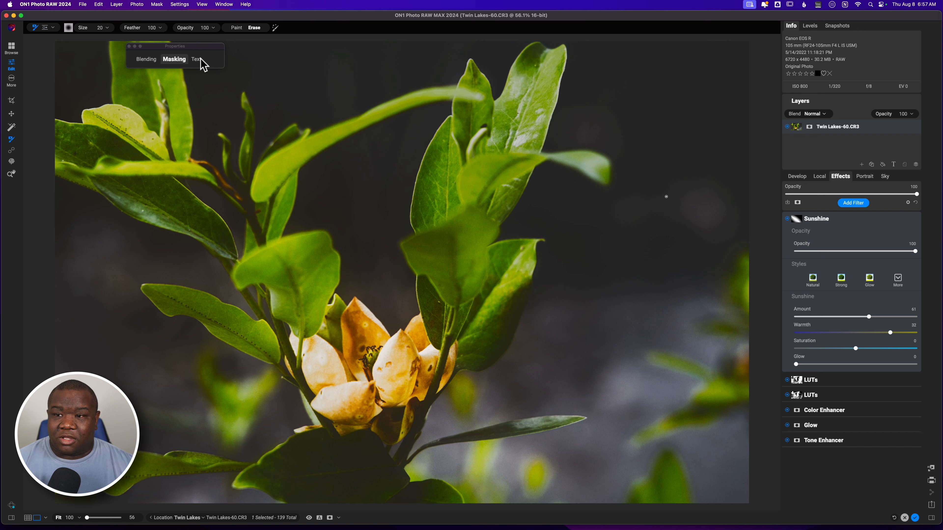
{"action": "left_click", "coordinate": [174, 60]}
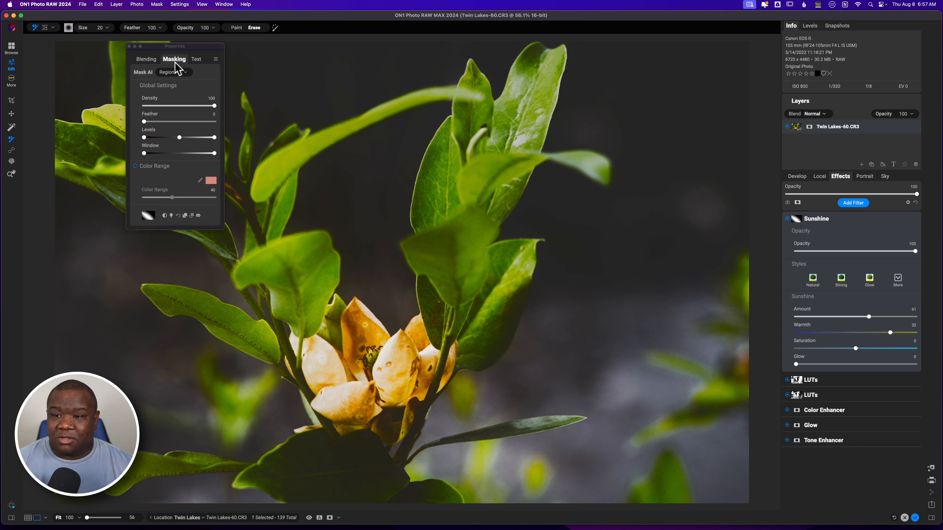
{"action": "left_click", "coordinate": [185, 215]}
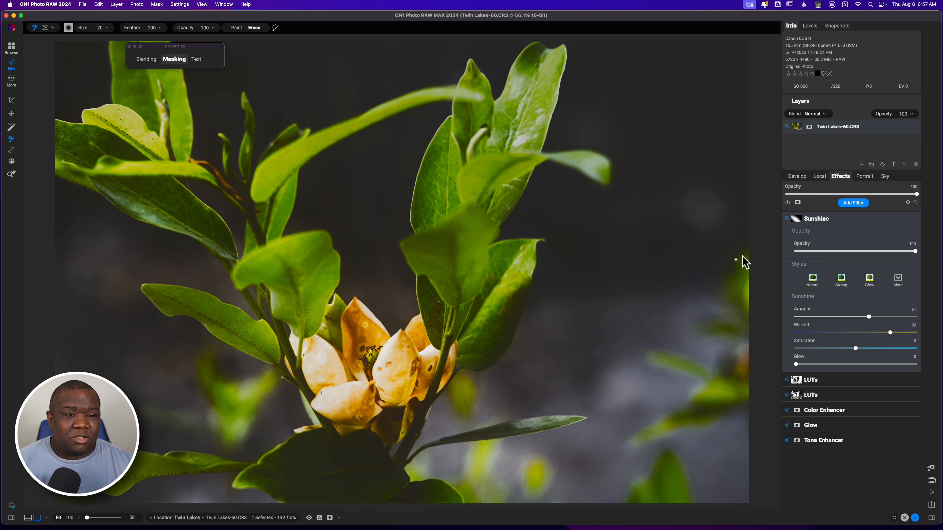
{"action": "left_click", "coordinate": [852, 203]}
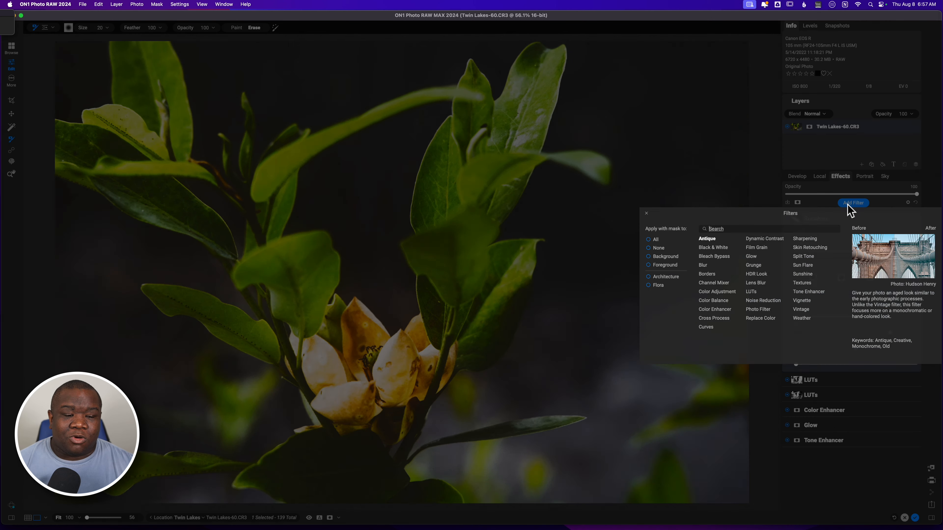
{"action": "left_click", "coordinate": [816, 292]}
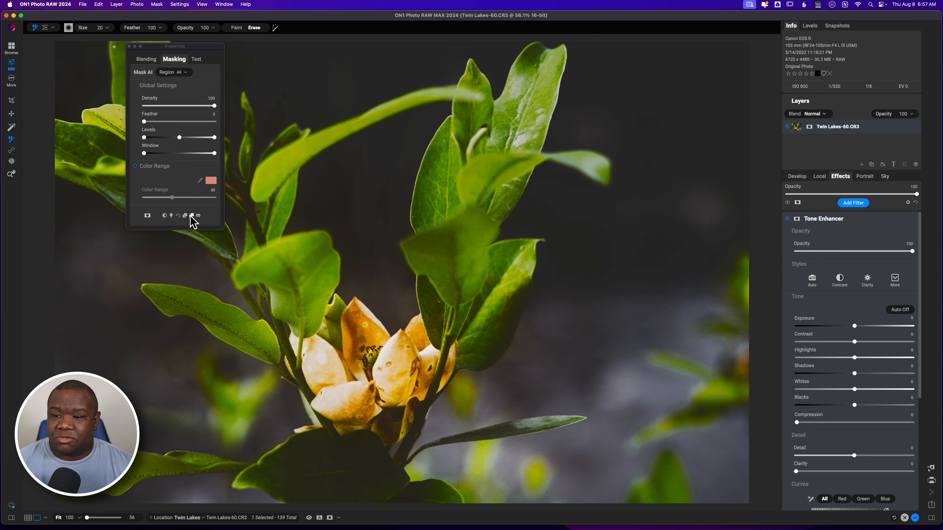
{"action": "left_click", "coordinate": [191, 216]}
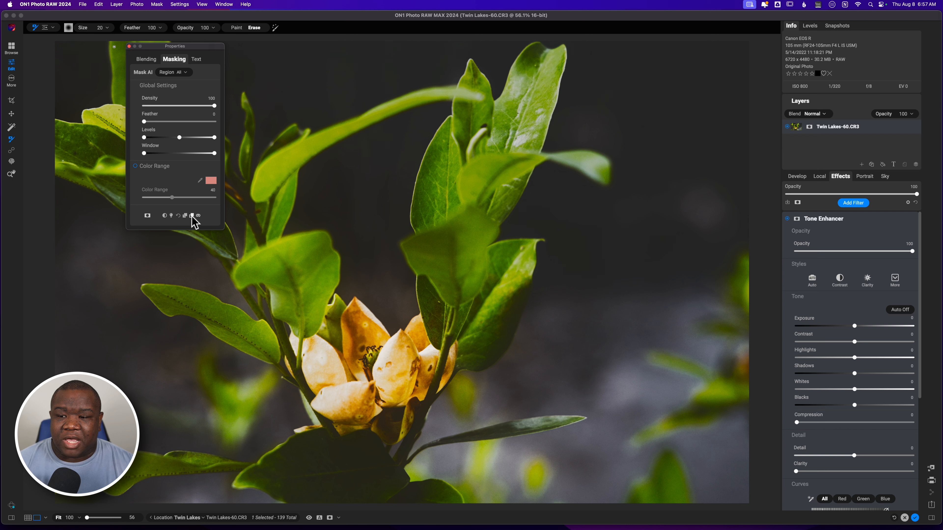
{"action": "left_click", "coordinate": [164, 216]}
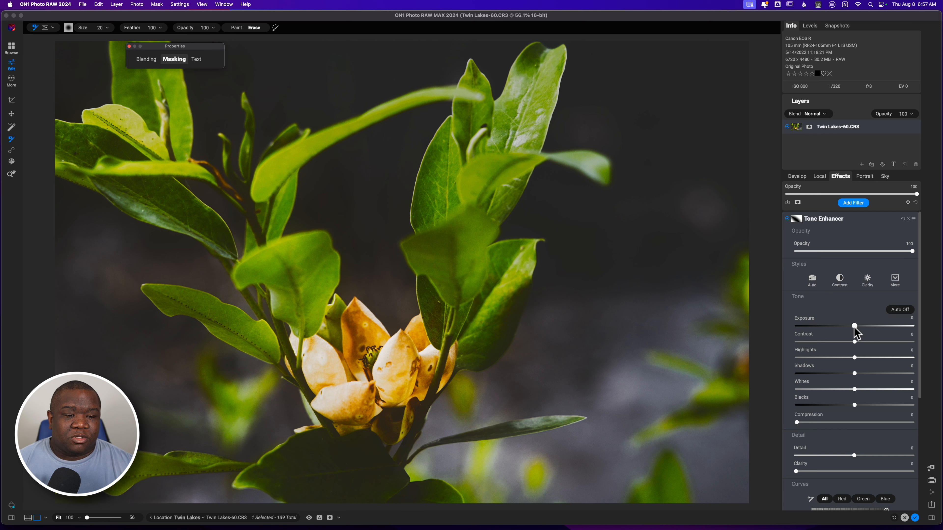
- Set the Tone Enhancer's Exposure to -0.6 and widen its masking bug's inner ellipse outward from the flower
{"action": "mouse_move", "coordinate": [854, 326]}
{"action": "left_mouse_down"}
{"action": "mouse_move", "coordinate": [833, 327]}
{"action": "mouse_move", "coordinate": [848, 328]}
{"action": "left_mouse_up"}
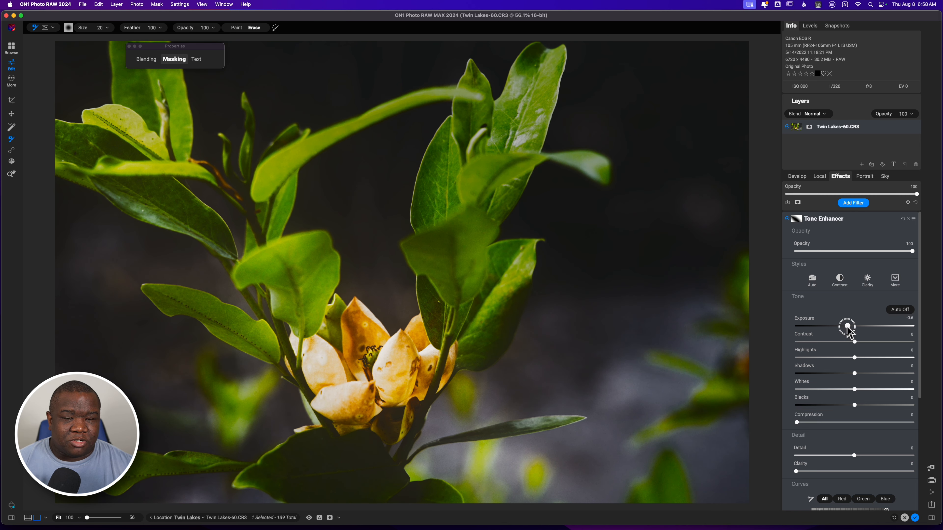
{"action": "left_click_drag", "start_coordinate": [847, 327], "coordinate": [846, 327]}
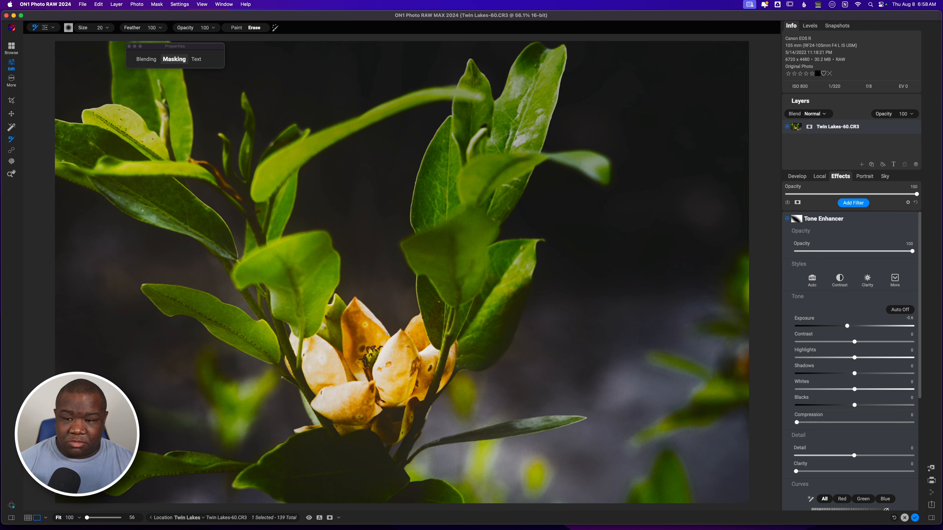
{"action": "key", "text": "g"}
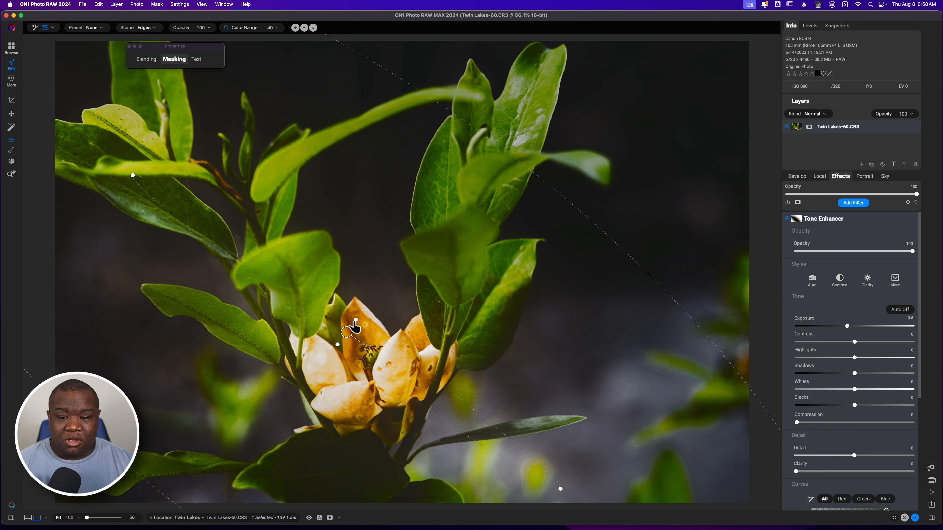
{"action": "left_click_drag", "start_coordinate": [357, 320], "coordinate": [391, 270]}
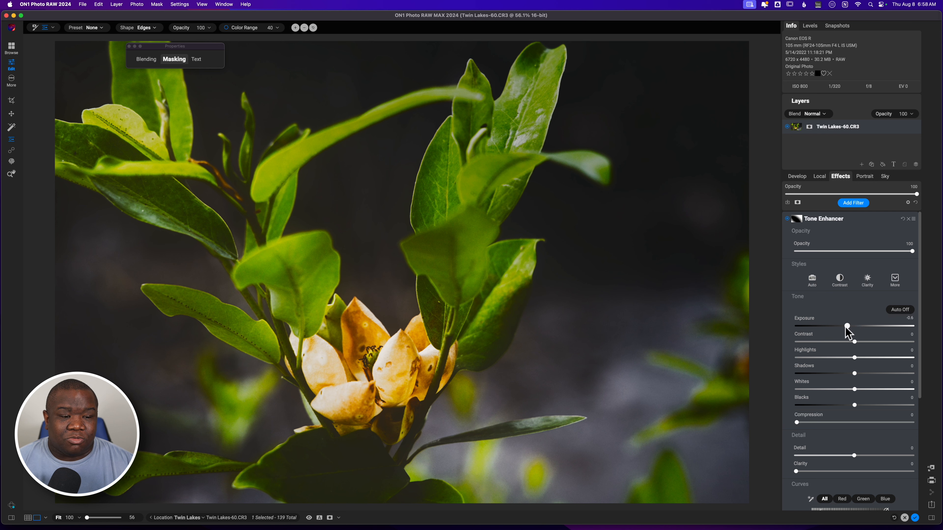
- Set the Tone Enhancer's Exposure to -1.2, Contrast to -9 and Detail to -3
{"action": "mouse_move", "coordinate": [846, 326]}
{"action": "left_mouse_down"}
{"action": "mouse_move", "coordinate": [830, 327]}
{"action": "mouse_move", "coordinate": [871, 342]}
{"action": "mouse_move", "coordinate": [842, 341]}
{"action": "left_mouse_up"}
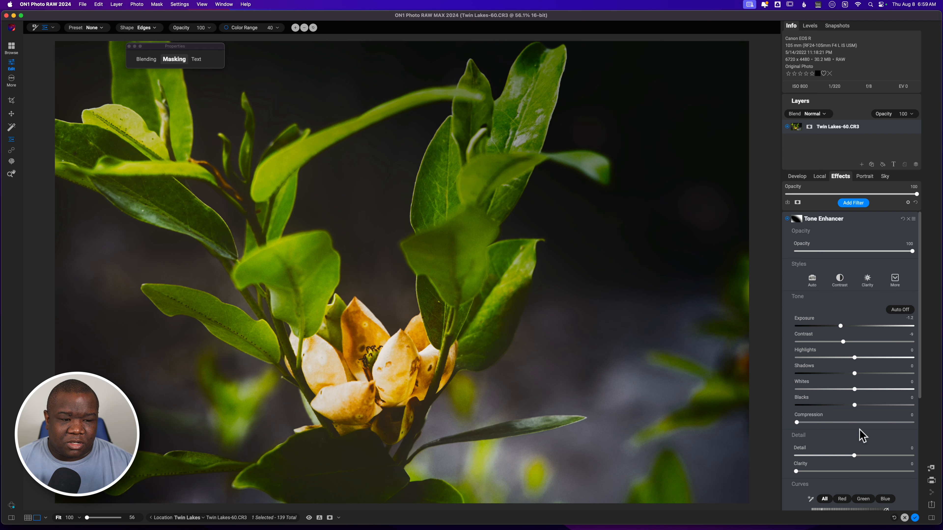
{"action": "left_click_drag", "start_coordinate": [854, 456], "coordinate": [830, 456]}
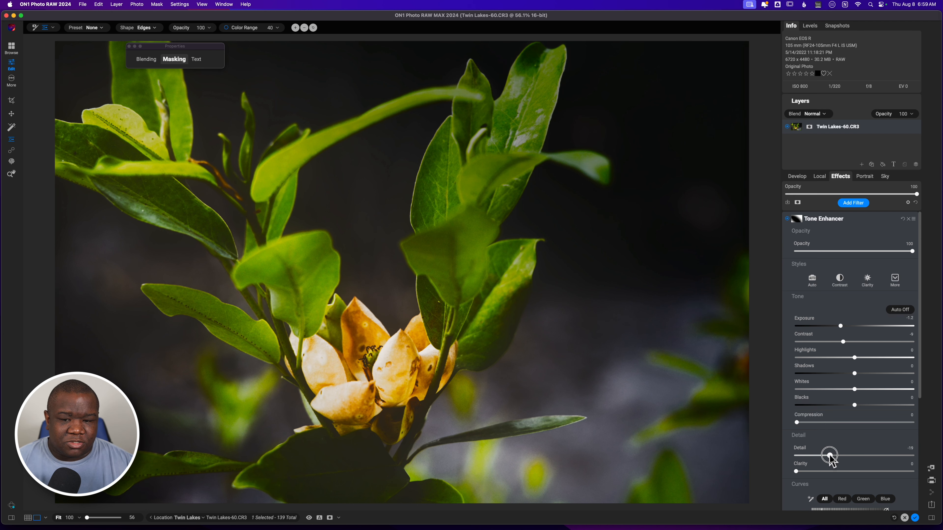
{"action": "left_click_drag", "start_coordinate": [829, 456], "coordinate": [850, 456]}
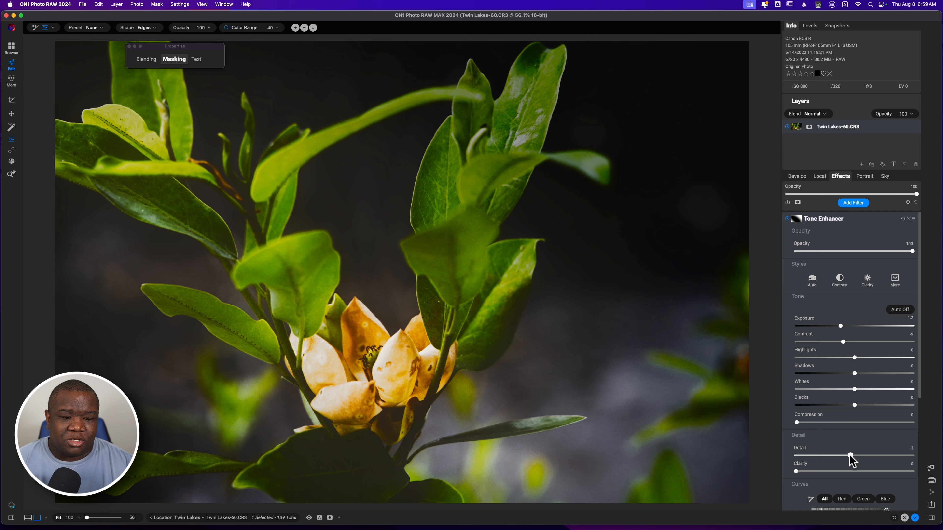
- Compare the photo with and without the Tone Enhancer, reduce the filter's Opacity to 74 and collapse its settings
{"action": "left_click", "coordinate": [787, 219]}
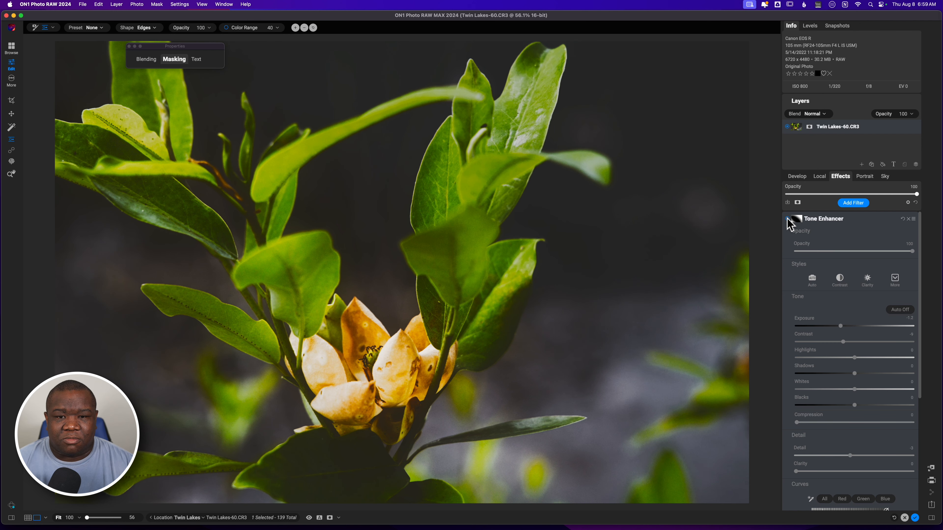
{"action": "left_click", "coordinate": [787, 219]}
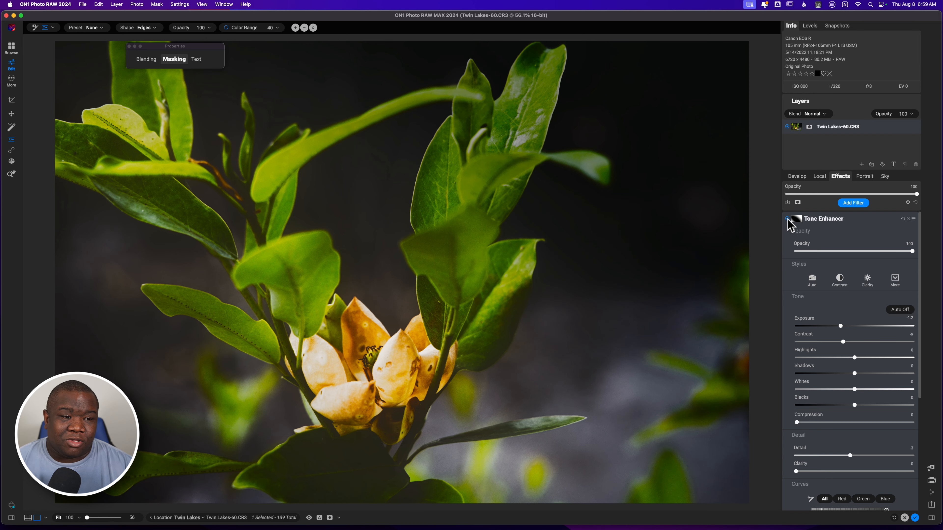
{"action": "left_click_drag", "start_coordinate": [912, 254], "coordinate": [882, 256]}
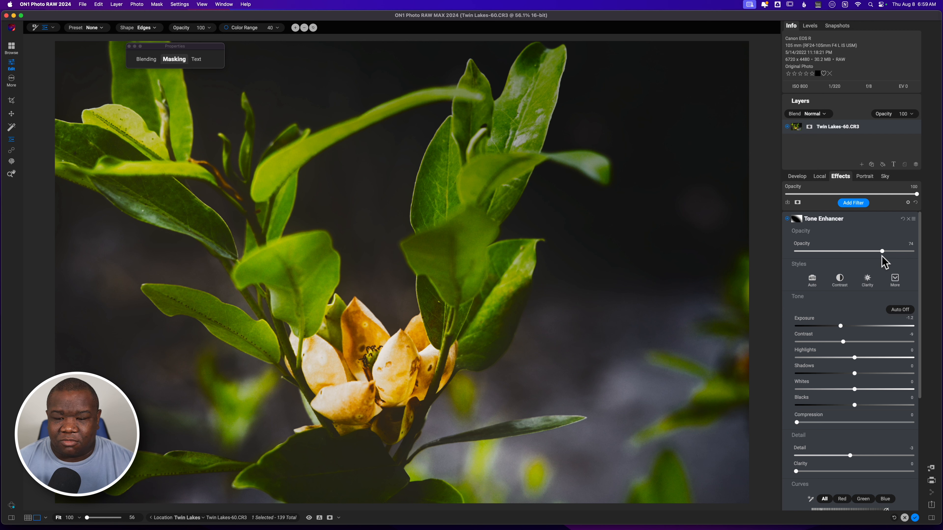
{"action": "left_click", "coordinate": [787, 219]}
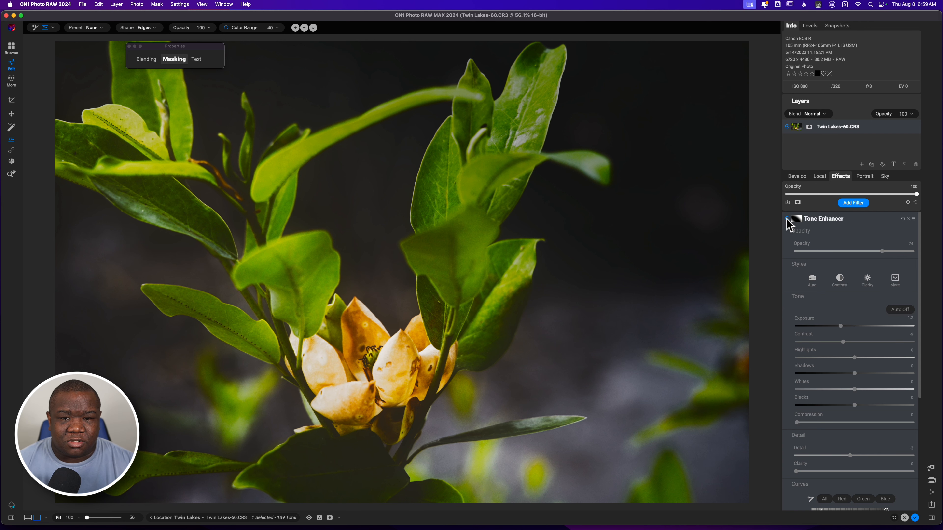
{"action": "left_click", "coordinate": [786, 218]}
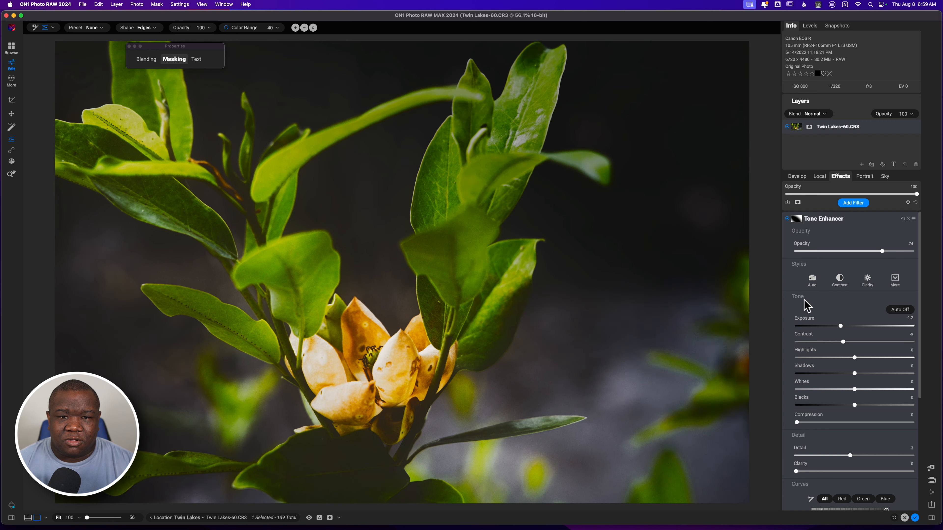
{"action": "left_click", "coordinate": [852, 220]}
- Add a Textures filter and set its category to ON1 Vintage Textures
{"action": "left_click", "coordinate": [852, 202]}
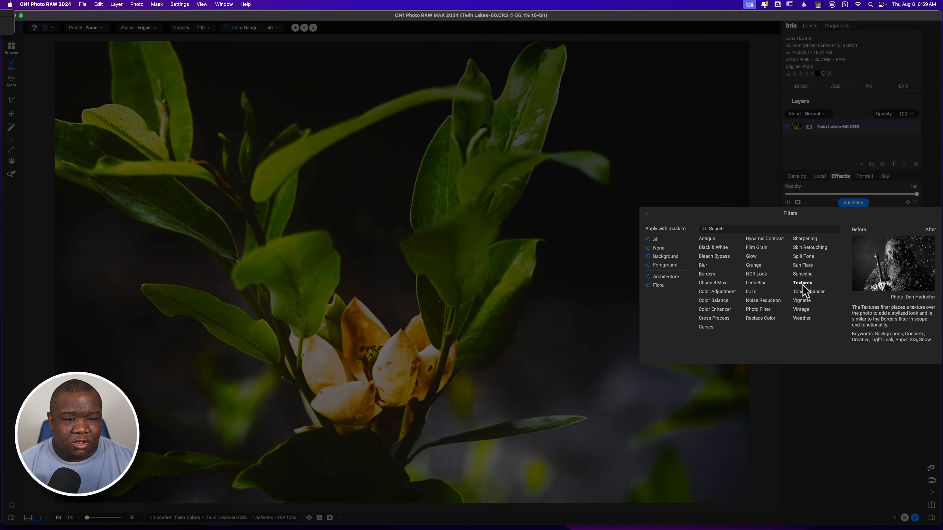
{"action": "left_click", "coordinate": [802, 284]}
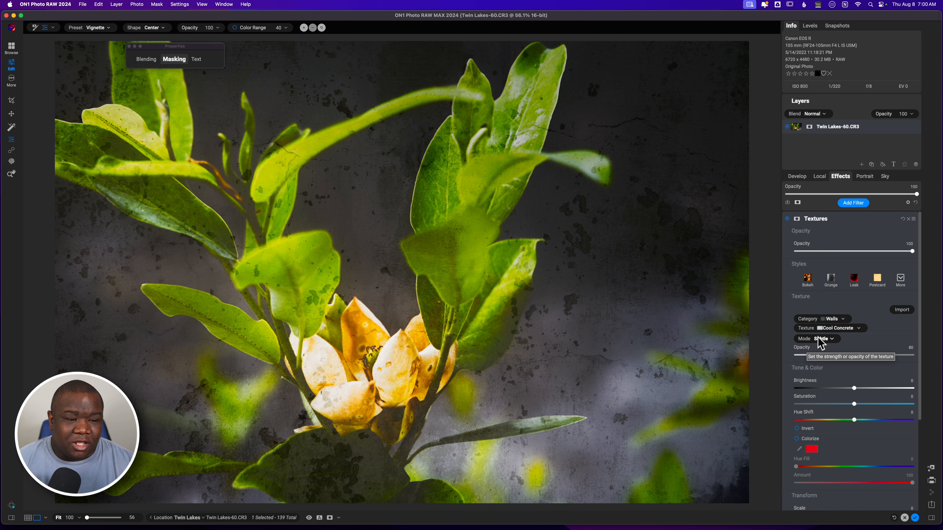
{"action": "left_click", "coordinate": [839, 320]}
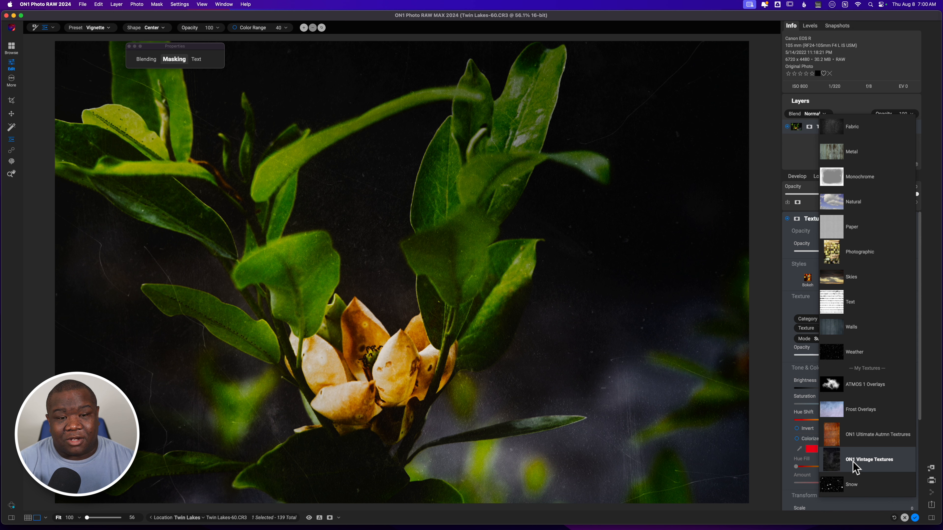
{"action": "left_click", "coordinate": [852, 461]}
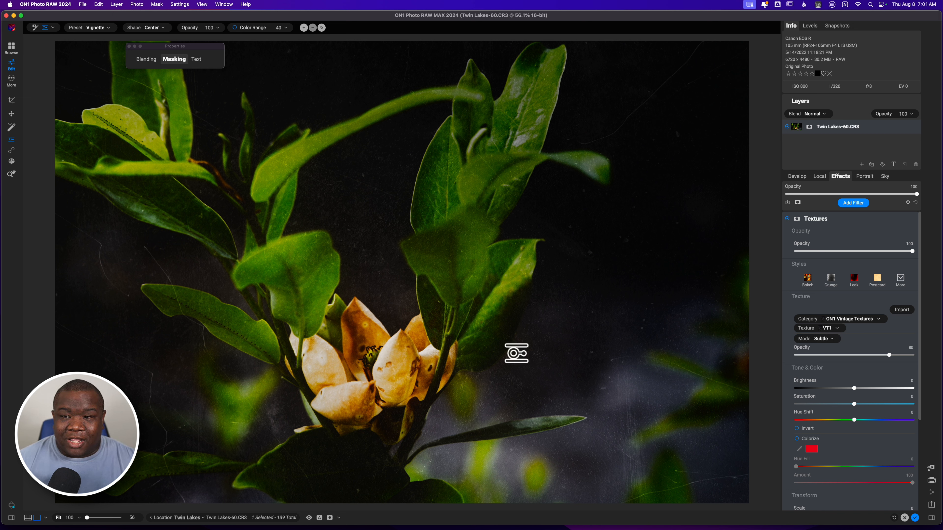
- Try the VT7 and VT19 textures, and choose VT10 for the Textures filter
{"action": "left_click", "coordinate": [831, 327]}
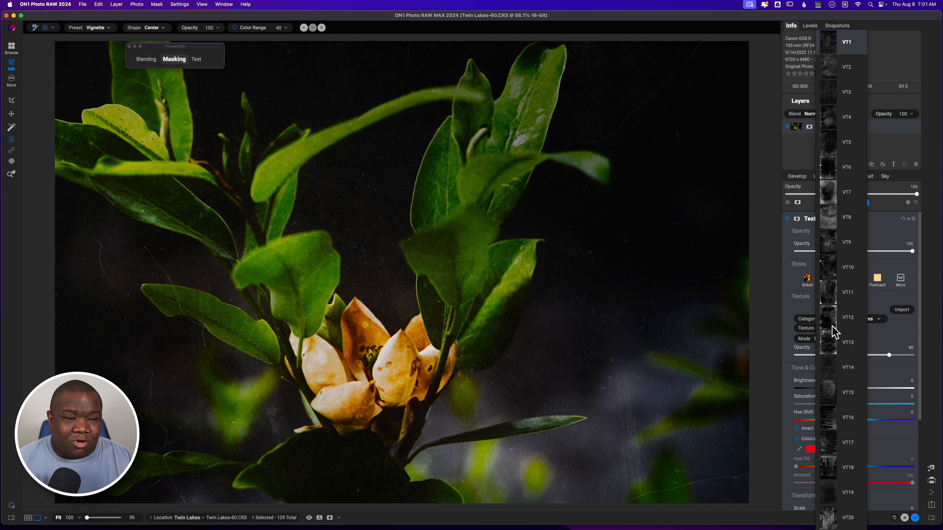
{"action": "left_click", "coordinate": [835, 199]}
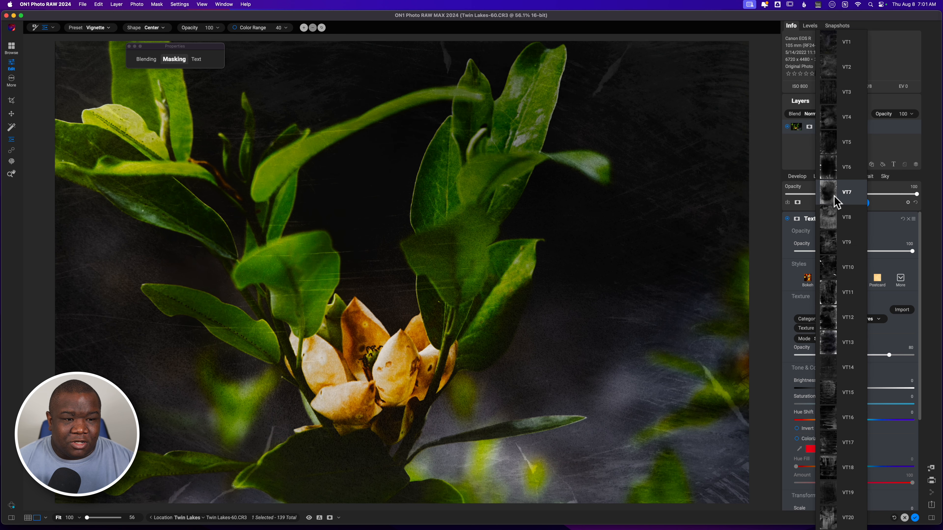
{"action": "left_click", "coordinate": [833, 328]}
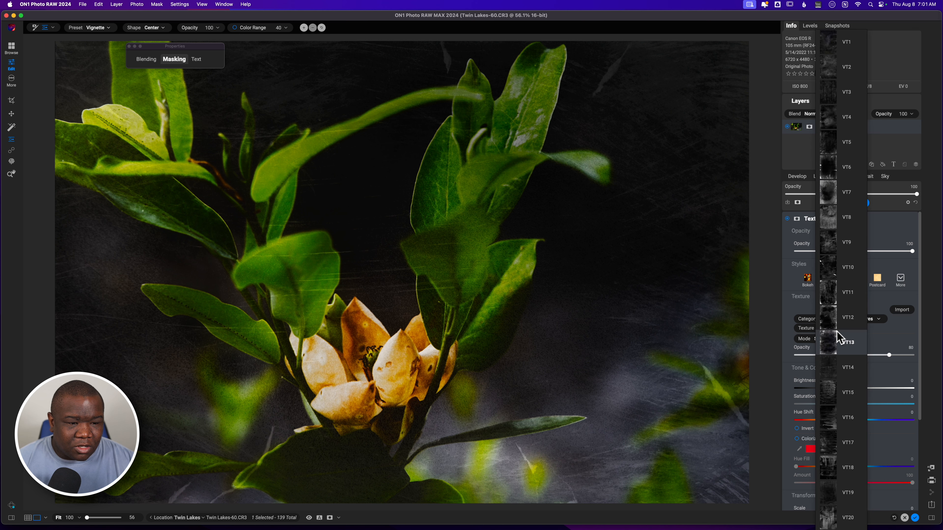
{"action": "left_click", "coordinate": [835, 494]}
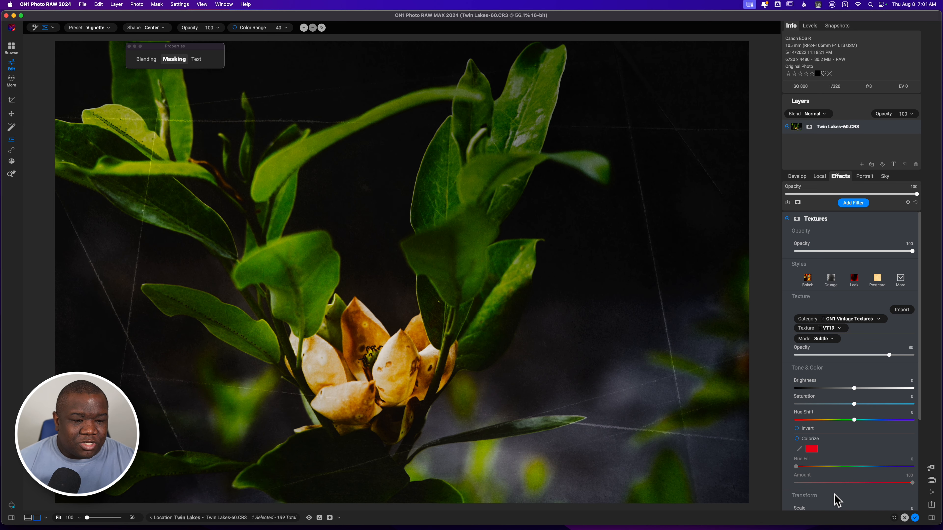
{"action": "left_click", "coordinate": [839, 328]}
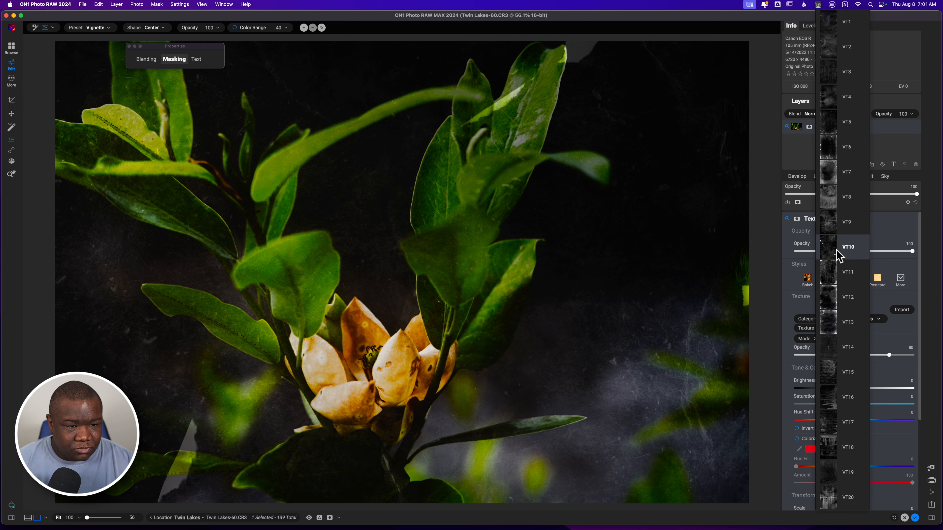
{"action": "left_click", "coordinate": [835, 249]}
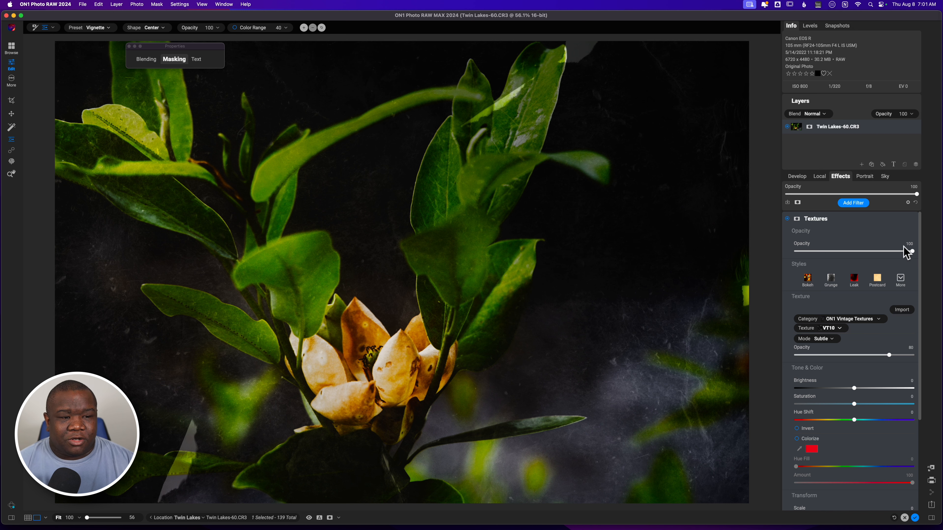
- Lower the VT10 texture's Opacity to 58 and set the Textures filter's Shadows protection to 34
{"action": "left_click_drag", "start_coordinate": [889, 356], "coordinate": [858, 358]}
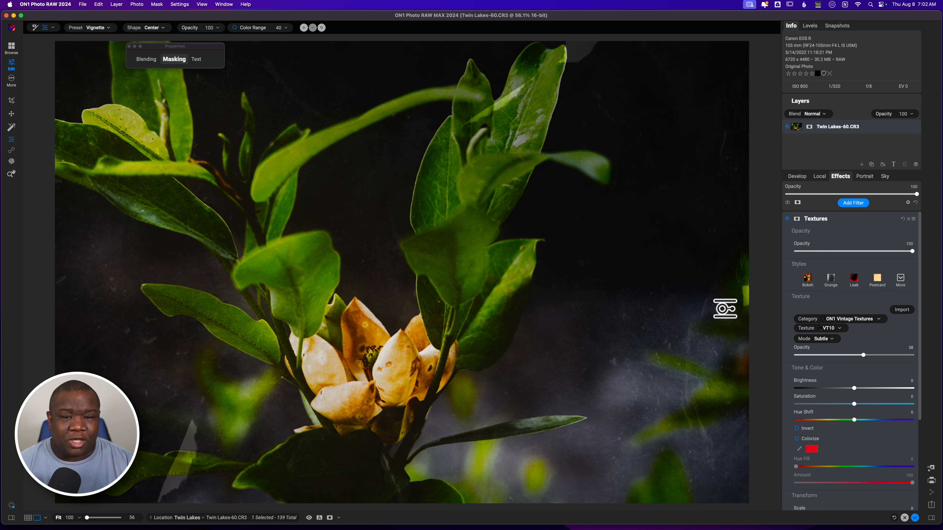
{"action": "left_click", "coordinate": [175, 60]}
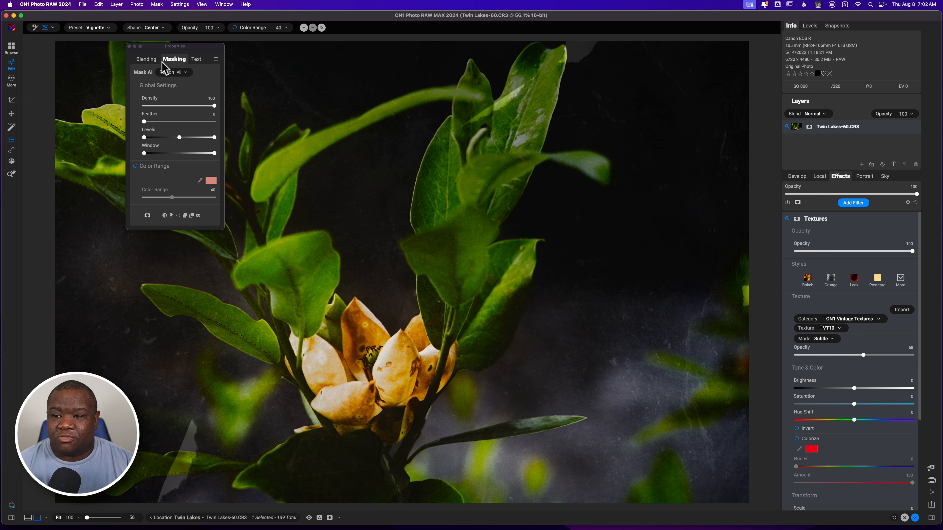
{"action": "left_click", "coordinate": [146, 61]}
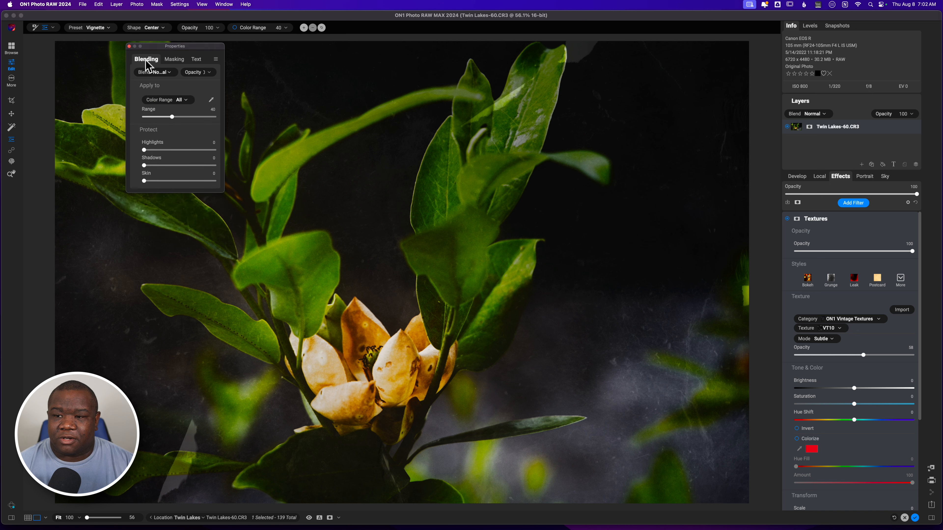
{"action": "left_click", "coordinate": [146, 60]}
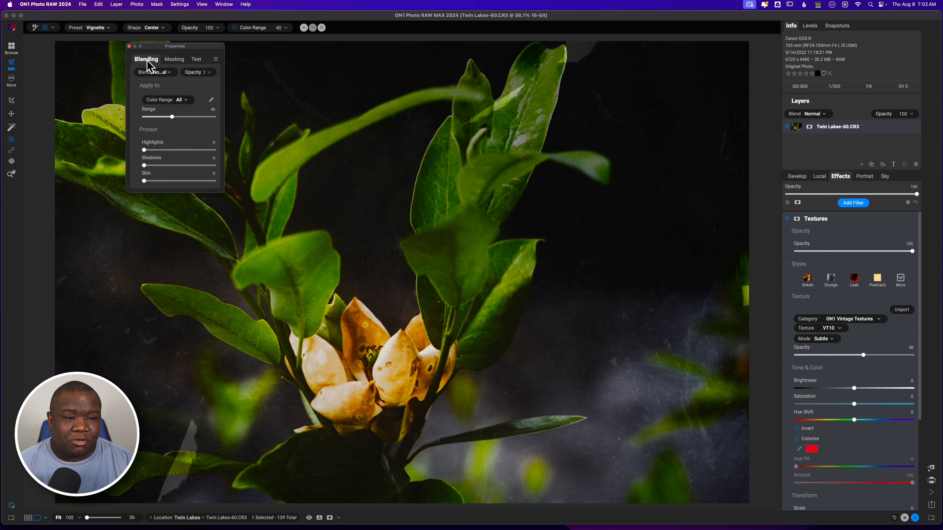
{"action": "left_click", "coordinate": [796, 219]}
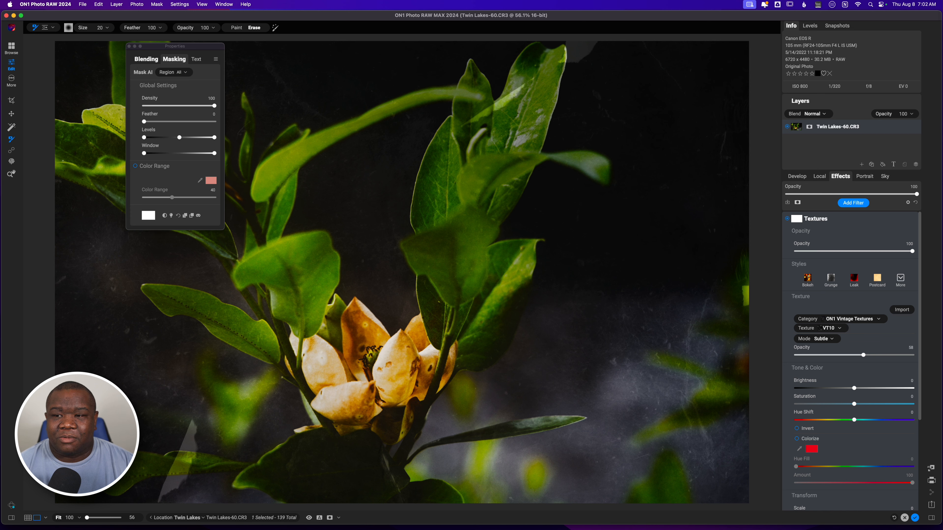
{"action": "left_click", "coordinate": [145, 59]}
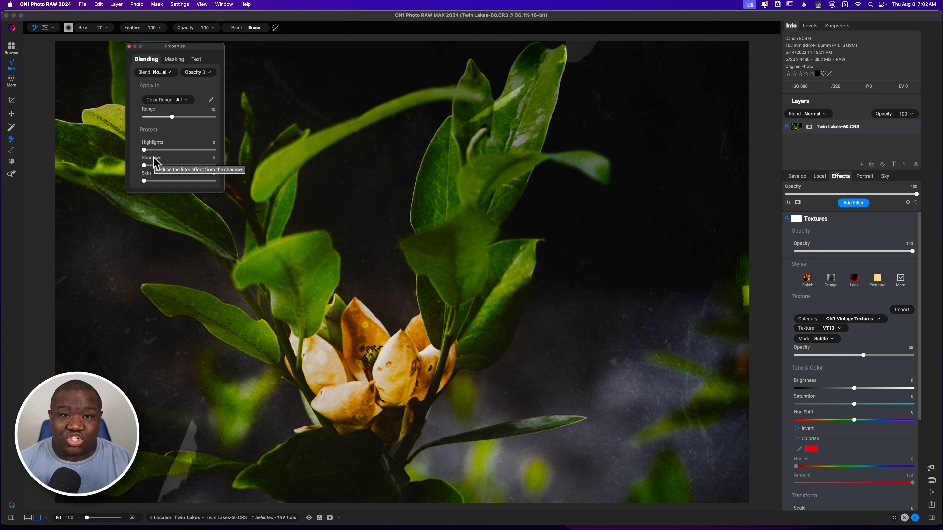
{"action": "left_click_drag", "start_coordinate": [144, 165], "coordinate": [219, 170]}
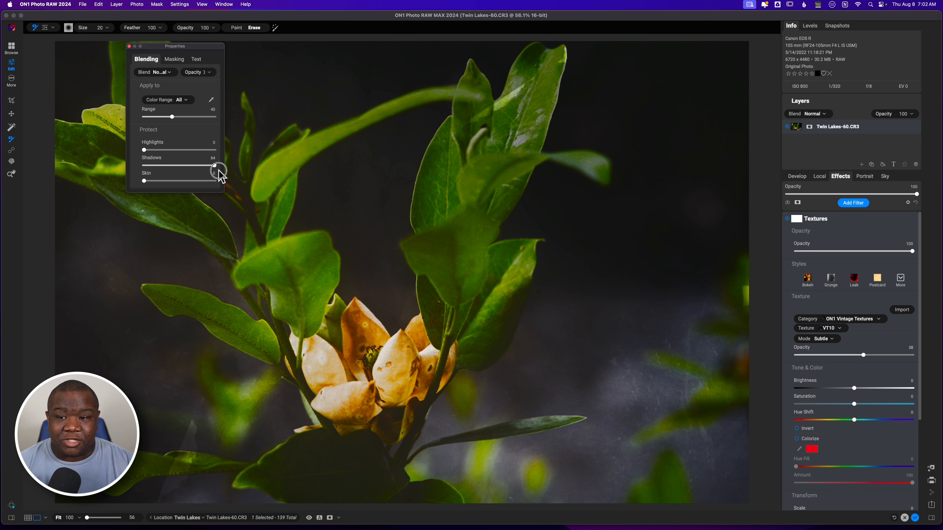
{"action": "left_click_drag", "start_coordinate": [219, 171], "coordinate": [182, 167]}
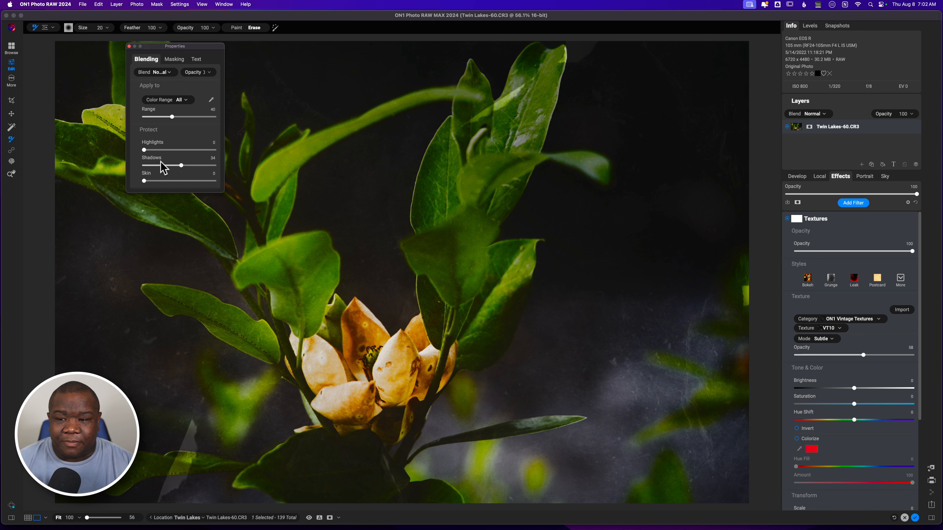
- Adjust the Textures filter's Highlights protection, comparing the maximum with 47
{"action": "left_click_drag", "start_coordinate": [146, 151], "coordinate": [227, 155]}
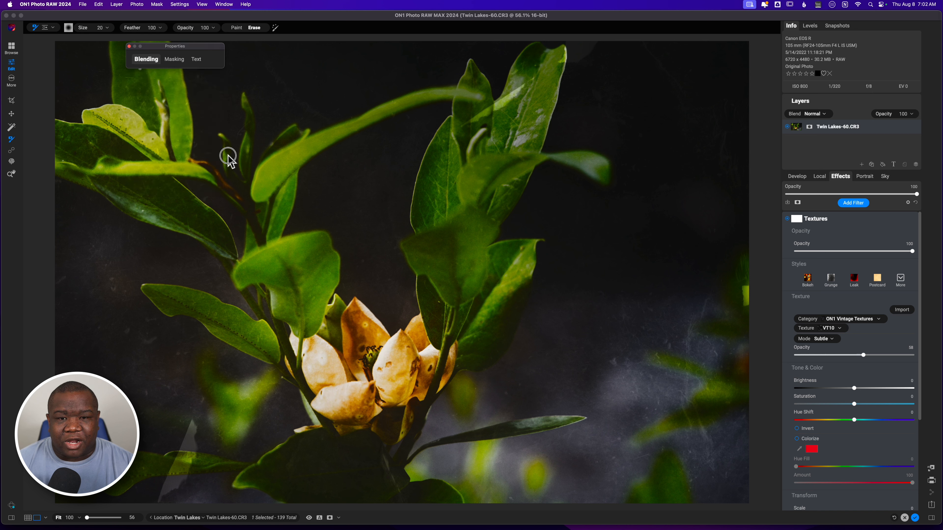
{"action": "left_click", "coordinate": [151, 59]}
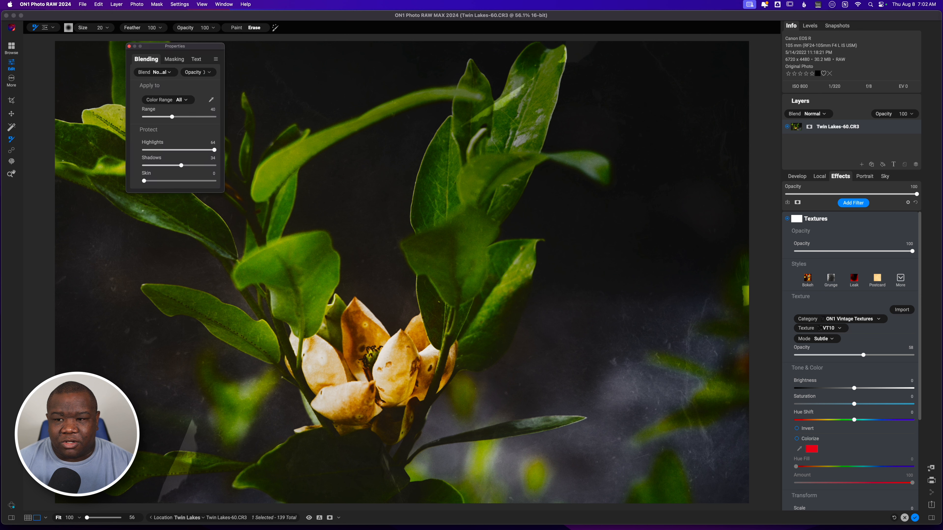
{"action": "left_click_drag", "start_coordinate": [215, 150], "coordinate": [195, 153]}
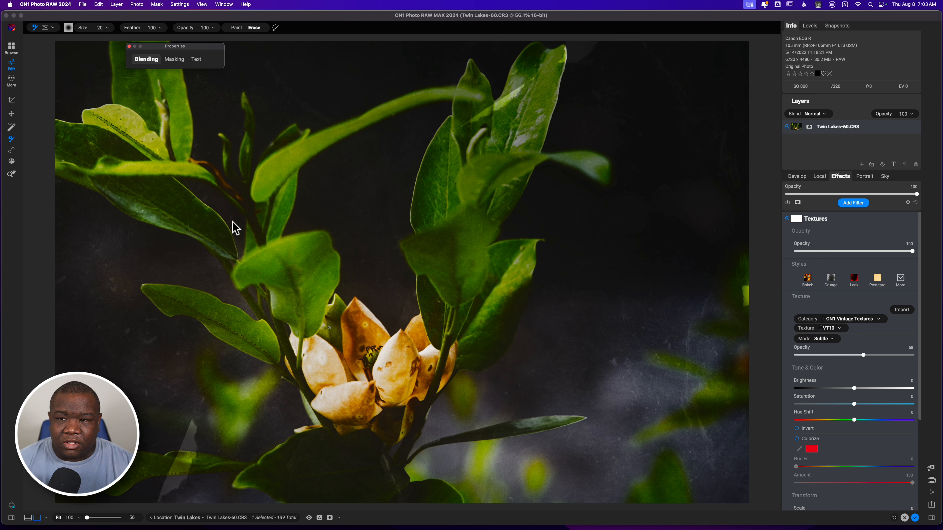
{"action": "mouse_move", "coordinate": [151, 62]}
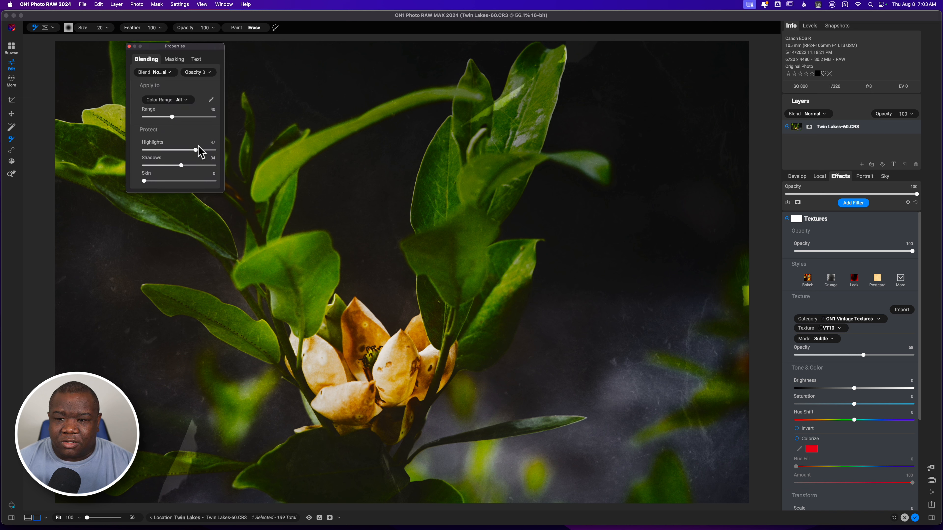
{"action": "left_click_drag", "start_coordinate": [195, 150], "coordinate": [225, 154]}
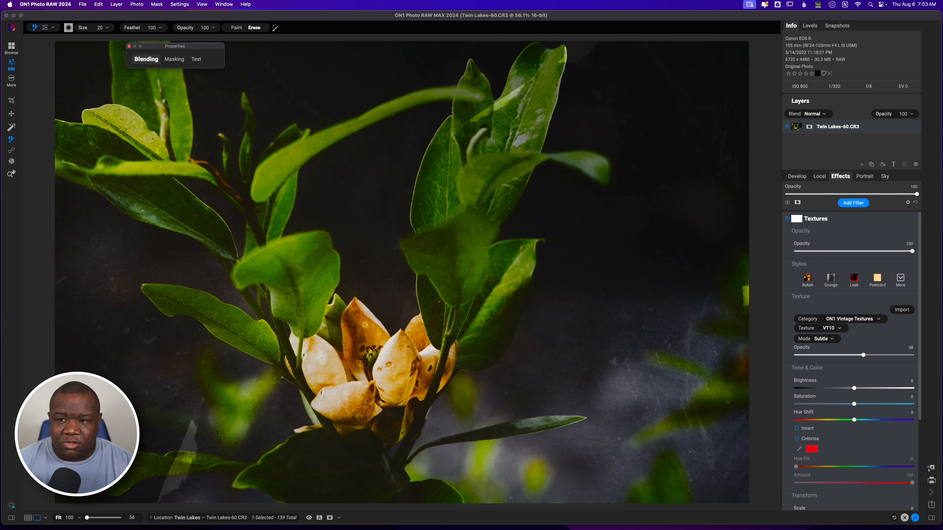
{"action": "mouse_move", "coordinate": [152, 62]}
{"action": "left_click_drag", "start_coordinate": [144, 150], "coordinate": [200, 152]}
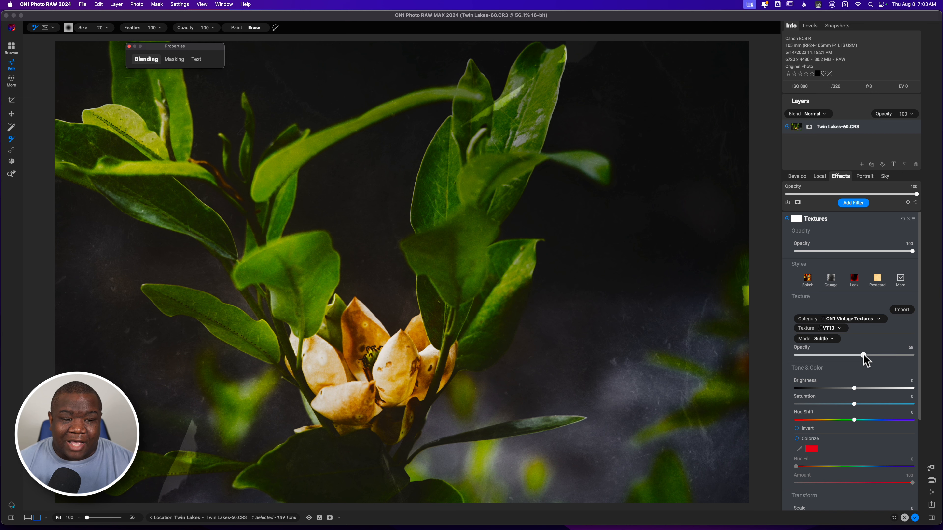
- Raise the VT10 texture's Opacity to 62 and collapse the Textures filter's settings
{"action": "mouse_move", "coordinate": [863, 359]}
{"action": "left_mouse_down"}
{"action": "mouse_move", "coordinate": [897, 361]}
{"action": "mouse_move", "coordinate": [868, 359]}
{"action": "left_mouse_up"}
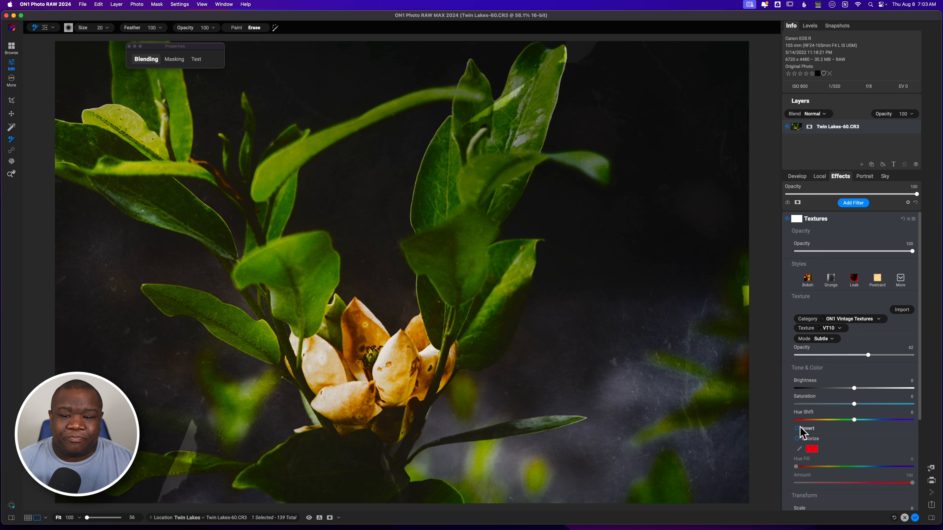
{"action": "left_click", "coordinate": [146, 59]}
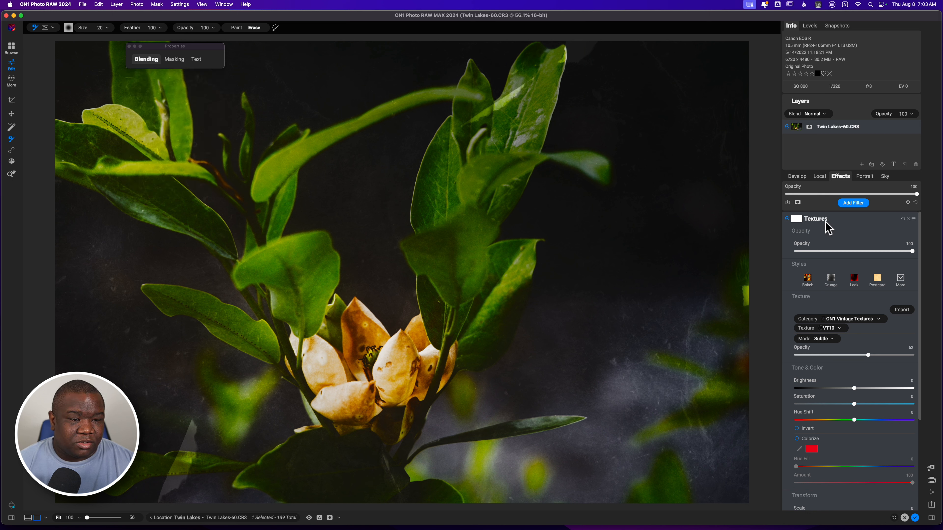
{"action": "left_click", "coordinate": [833, 219]}
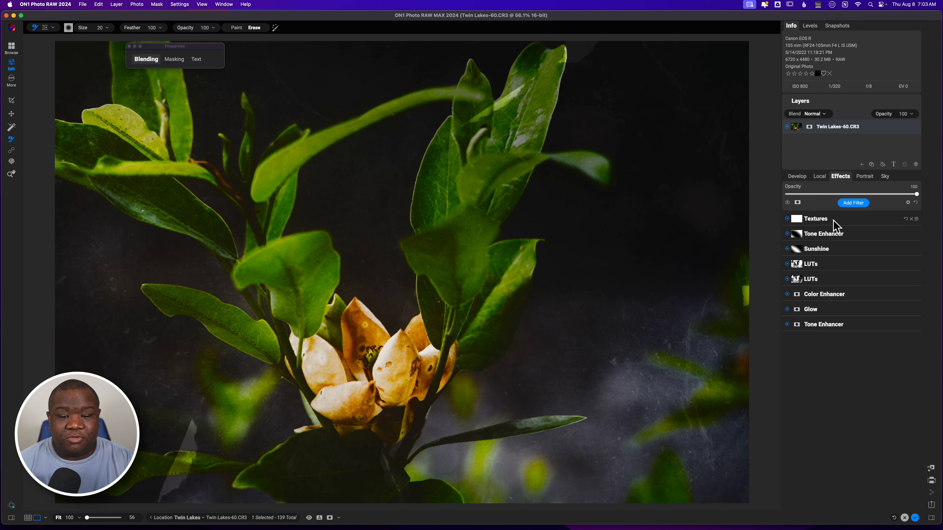
- Compare the photo with and without all the edits
{"action": "key", "text": "backslash"}
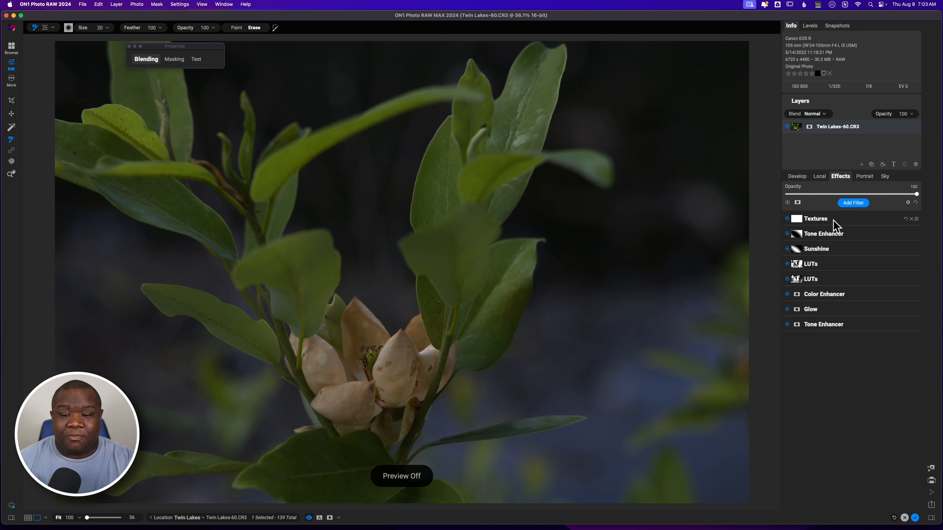
{"action": "key", "text": "backslash"}
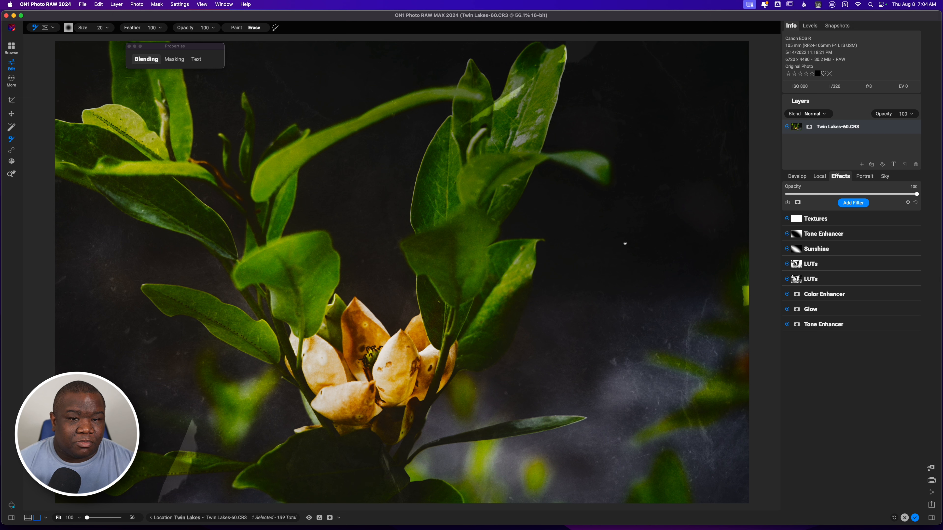
- In the Textures filter, flip the texture vertically, try a horizontal flip and revert it, and rotate the texture clockwise
{"action": "left_click", "coordinate": [818, 219]}
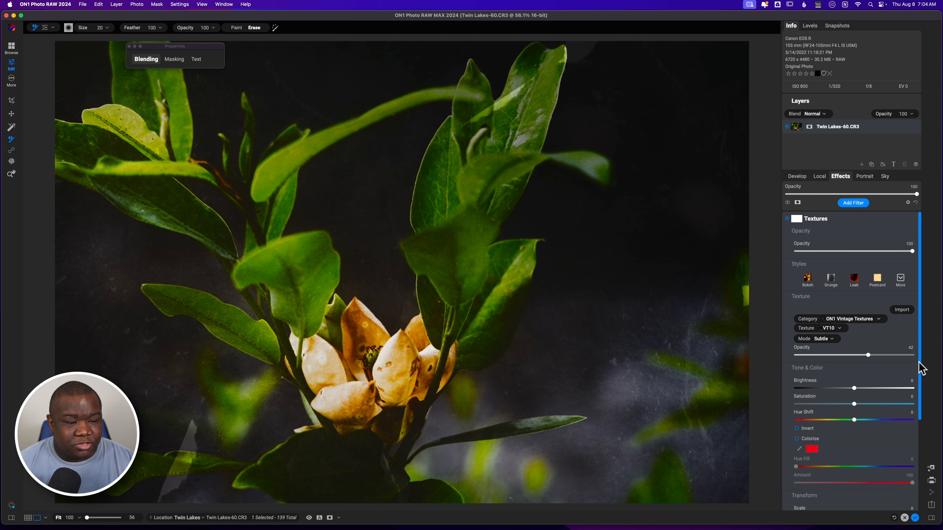
{"action": "left_click_drag", "start_coordinate": [919, 368], "coordinate": [923, 469]}
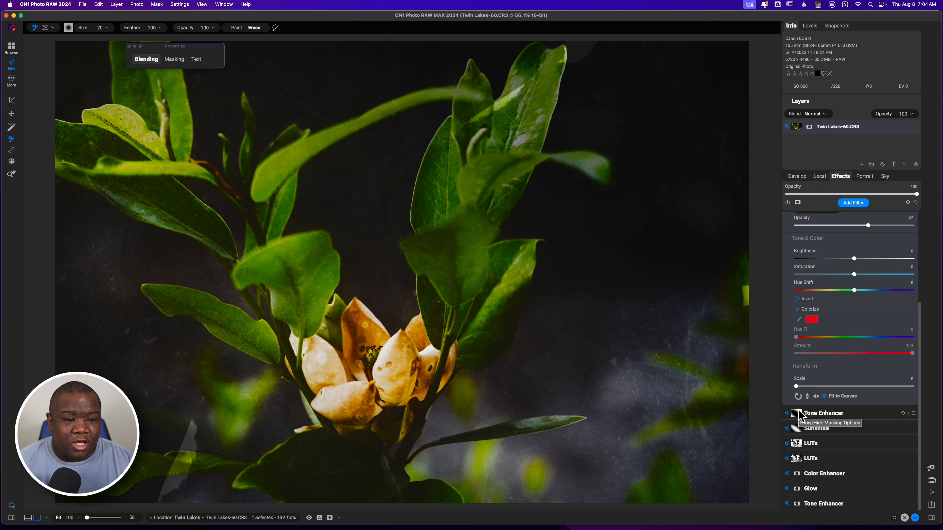
{"action": "left_click", "coordinate": [807, 396]}
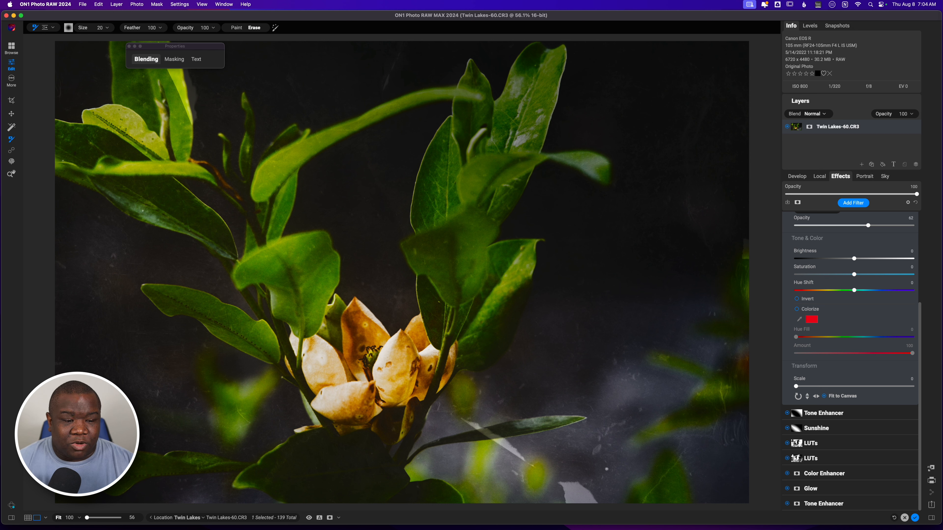
{"action": "left_click", "coordinate": [815, 395]}
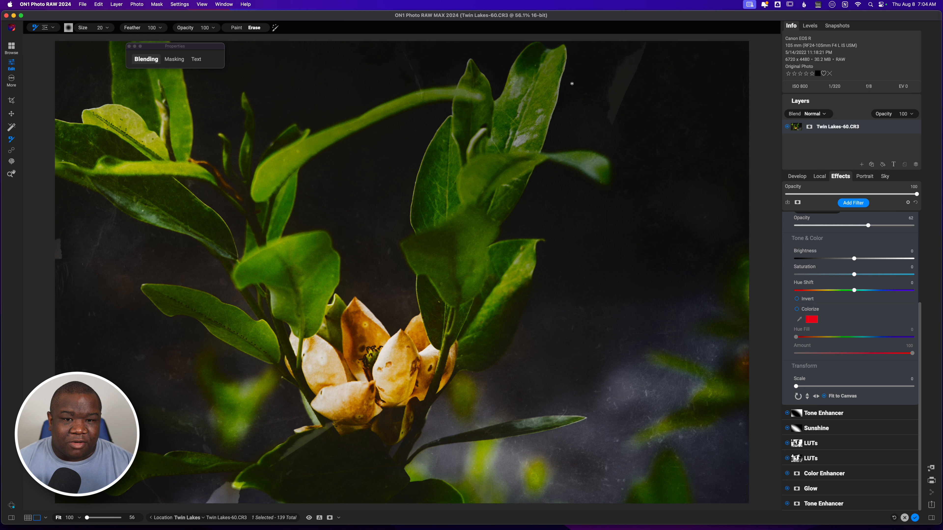
{"action": "left_click", "coordinate": [815, 396]}
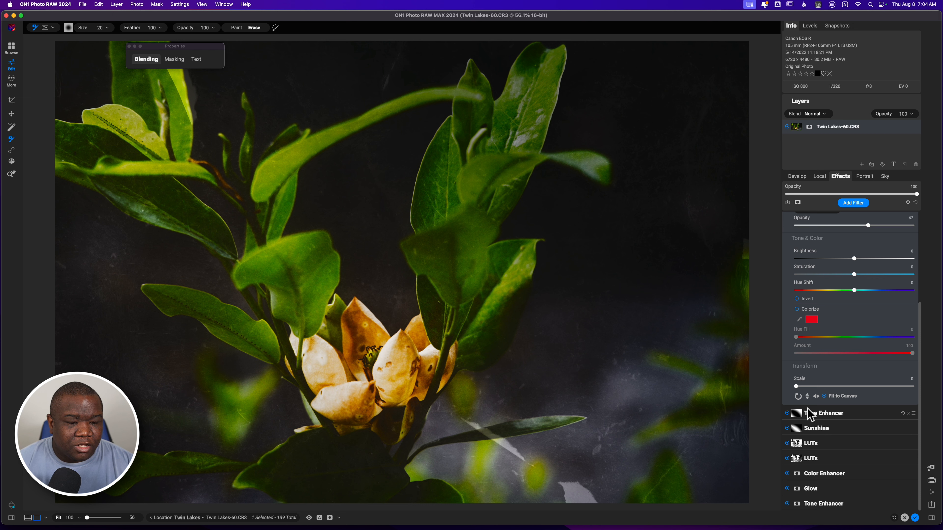
{"action": "left_click", "coordinate": [797, 396]}
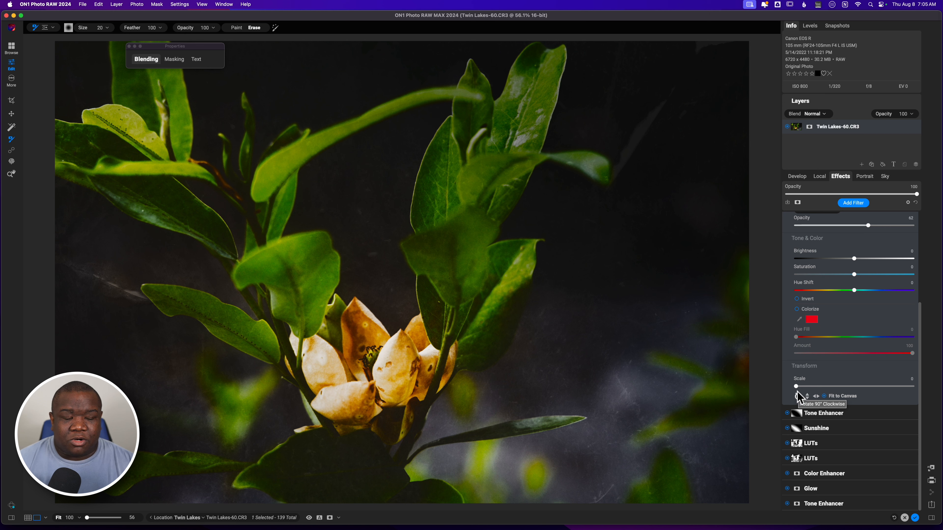
- Enlarge the texture, trying Scale values of 67 and 58 and settling on 49
{"action": "left_click_drag", "start_coordinate": [796, 387], "coordinate": [873, 383]}
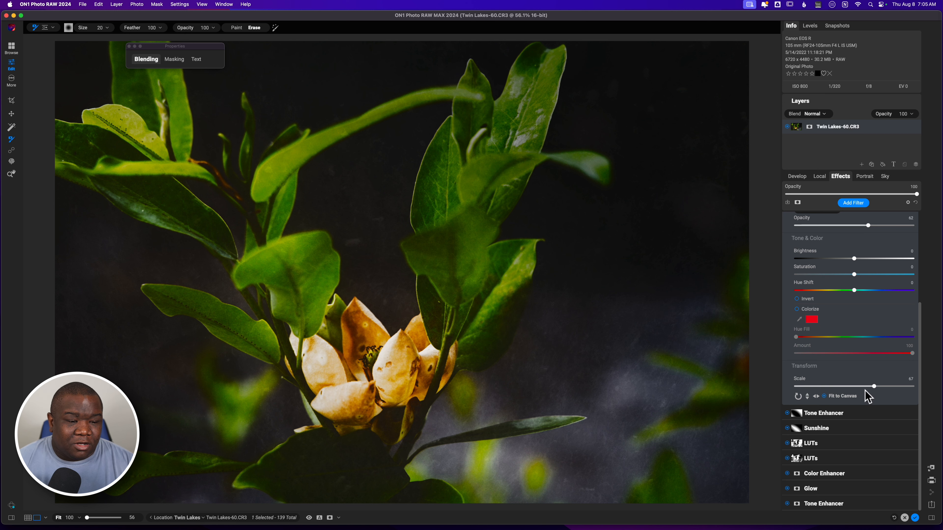
{"action": "left_click_drag", "start_coordinate": [873, 386], "coordinate": [863, 388]}
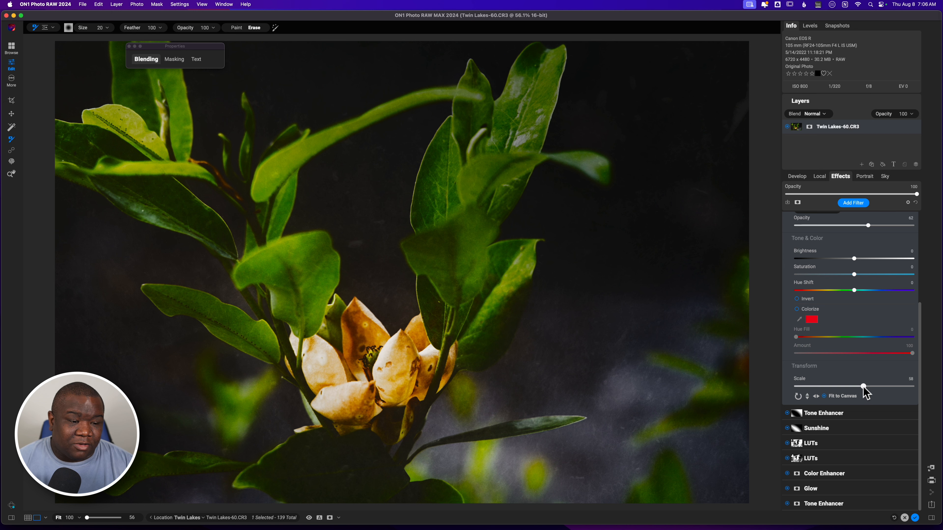
{"action": "left_click_drag", "start_coordinate": [863, 387], "coordinate": [853, 387]}
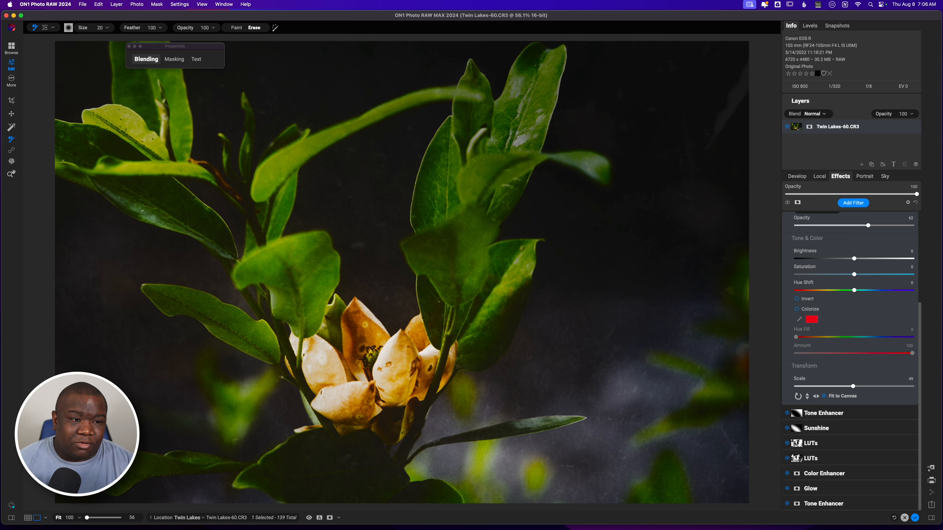
- Duplicate the Twin Lakes-60.CR3 layer and create a new stamped layer above the copy
{"action": "left_click", "coordinate": [871, 165]}
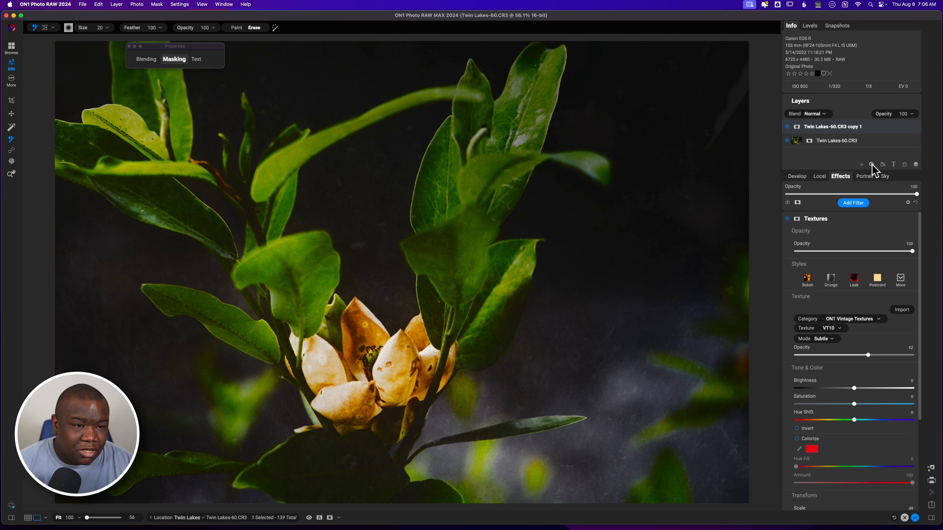
{"action": "right_click", "coordinate": [871, 134]}
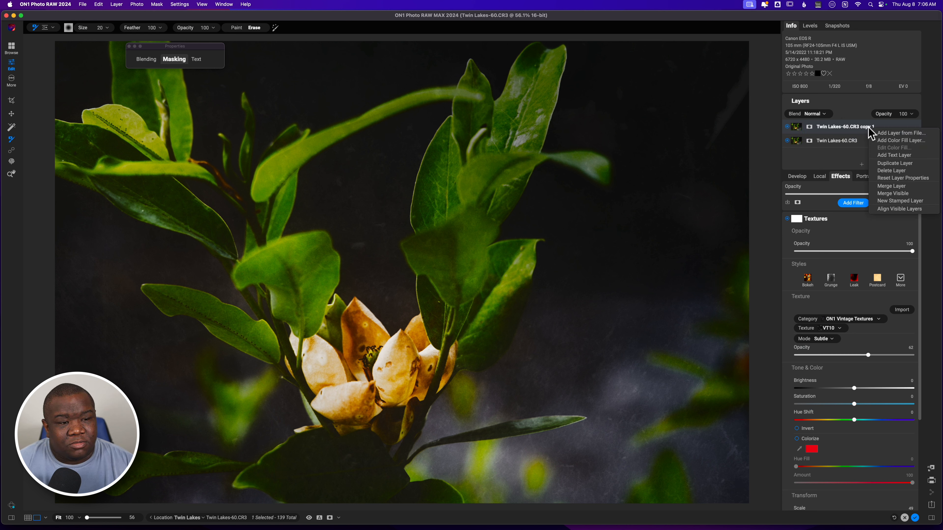
{"action": "left_click", "coordinate": [900, 201]}
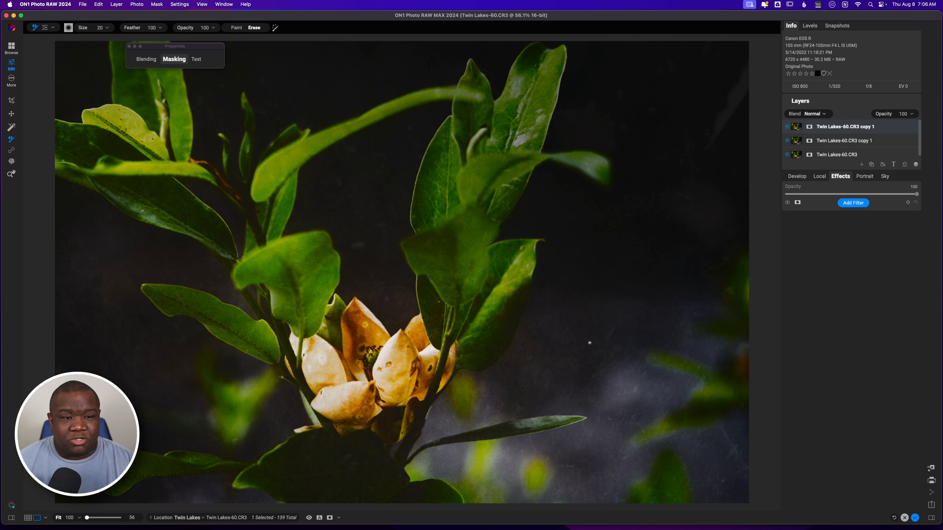
- Review the filter stack on the duplicated layer beneath the stamped one with its Textures settings collapsed
{"action": "left_click", "coordinate": [827, 141]}
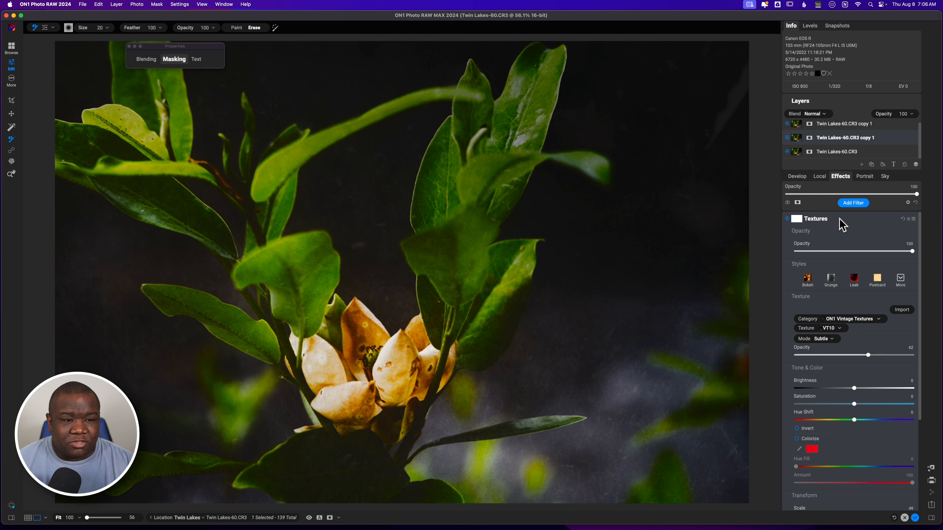
{"action": "left_click", "coordinate": [839, 219]}
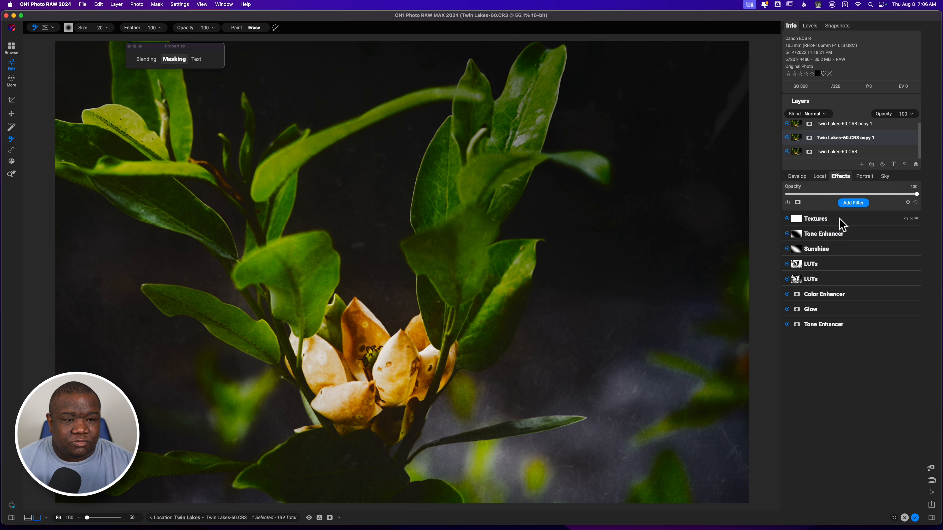
- On the stamped top layer, heal the light streak in the dark upper-right background using the Healing Brush at size 150, and apply the retouch
{"action": "left_click", "coordinate": [842, 124]}
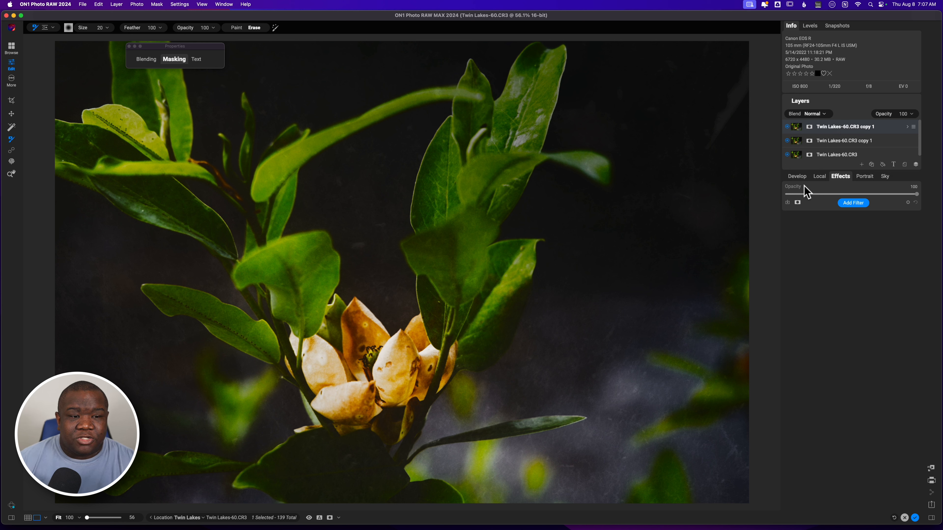
{"action": "left_click", "coordinate": [11, 151]}
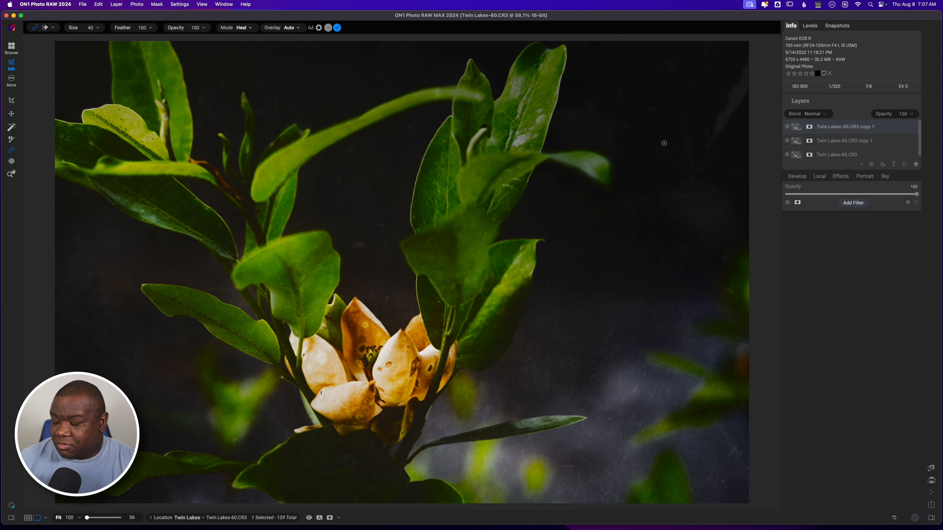
{"action": "key", "text": "bracketright"}
{"action": "key", "text": "bracketright"}
{"action": "key", "text": "bracketright"}
{"action": "key", "text": "bracketright"}
{"action": "key", "text": "bracketright"}
{"action": "key", "text": "bracketright"}
{"action": "key", "text": "bracketright"}
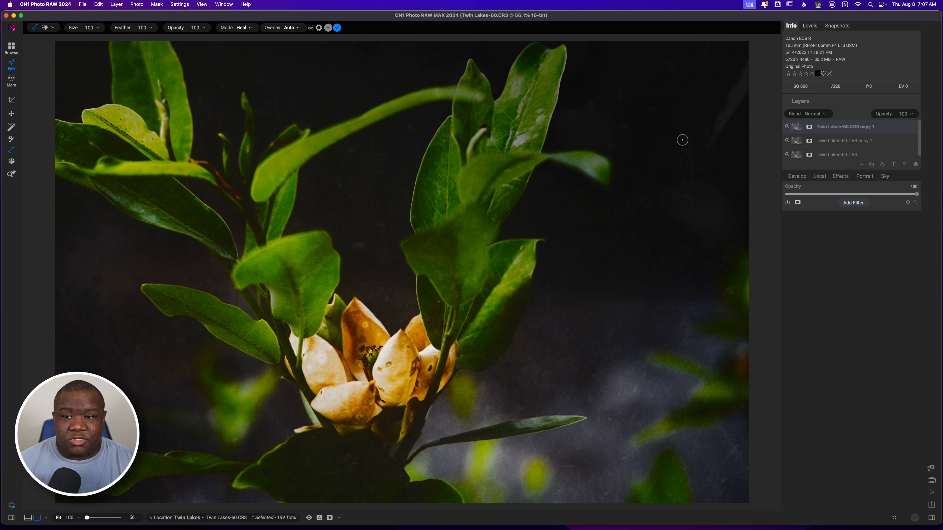
{"action": "key", "text": "bracketright"}
{"action": "key", "text": "bracketright"}
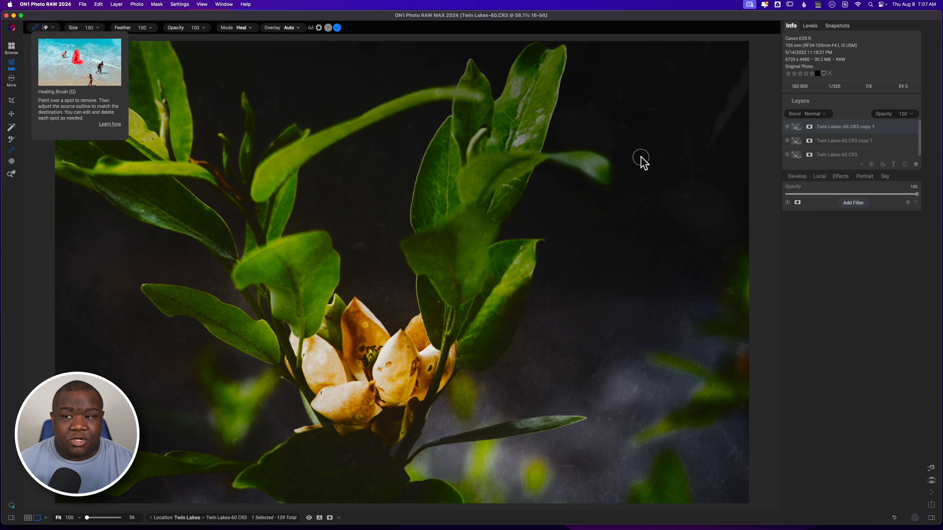
{"action": "mouse_move", "coordinate": [710, 143]}
{"action": "left_mouse_down"}
{"action": "mouse_move", "coordinate": [749, 55]}
{"action": "mouse_move", "coordinate": [746, 88]}
{"action": "mouse_move", "coordinate": [710, 141]}
{"action": "mouse_move", "coordinate": [745, 74]}
{"action": "mouse_move", "coordinate": [719, 125]}
{"action": "left_mouse_up"}
{"action": "left_click_drag", "start_coordinate": [715, 136], "coordinate": [712, 139]}
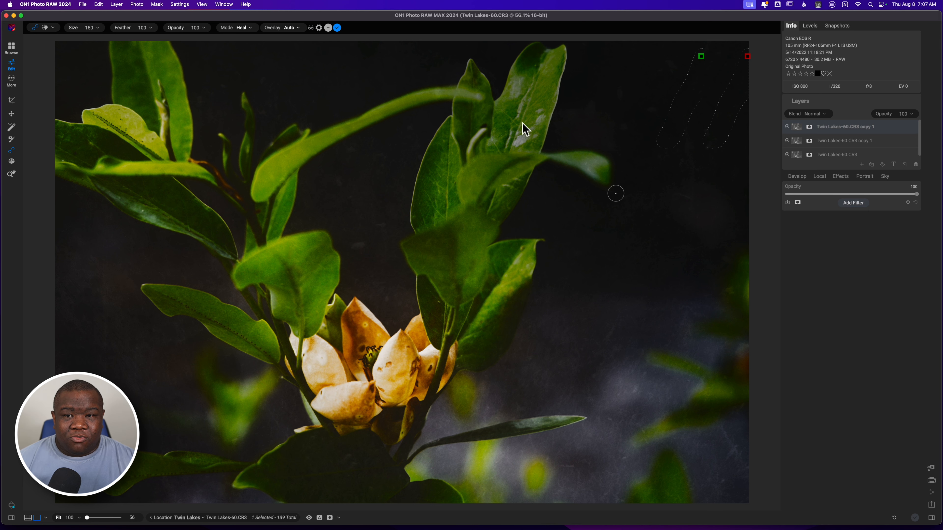
{"action": "left_click", "coordinate": [337, 28]}
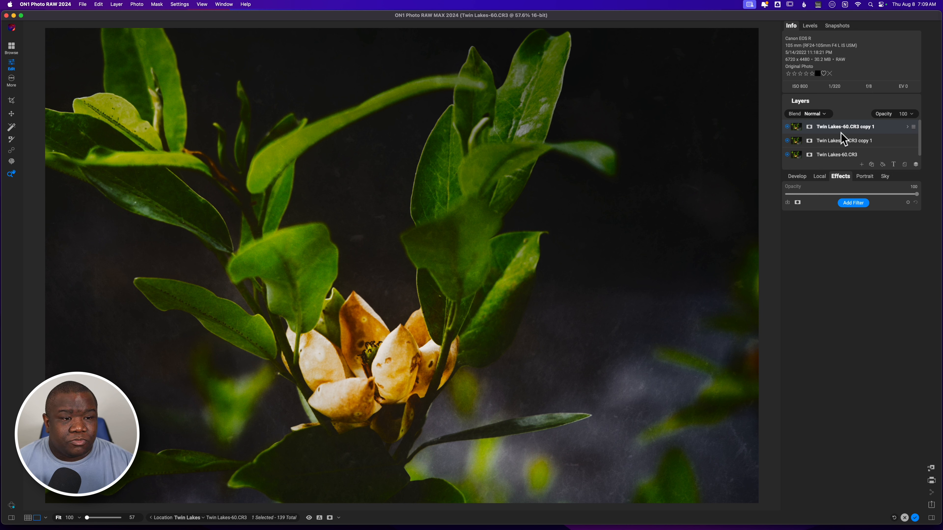
- Review which Develop and Effects settings, including Apply Masks, can be saved in a preset from the duplicated middle layer, and cancel without saving
{"action": "left_click", "coordinate": [828, 148]}
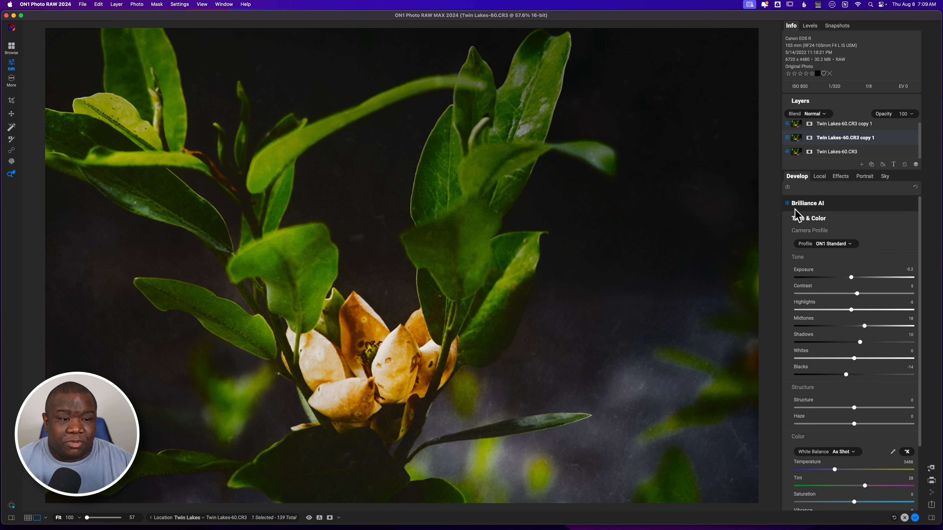
{"action": "left_click", "coordinate": [787, 188]}
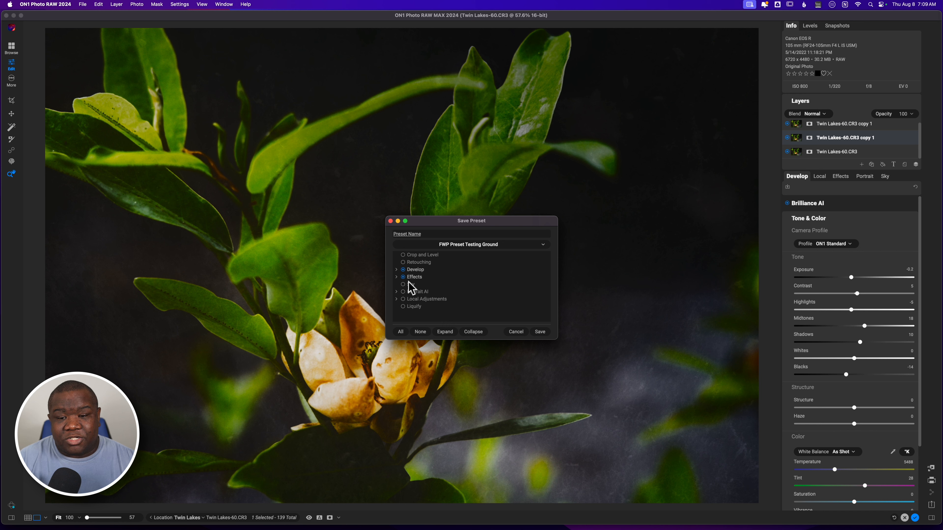
{"action": "left_click", "coordinate": [396, 277]}
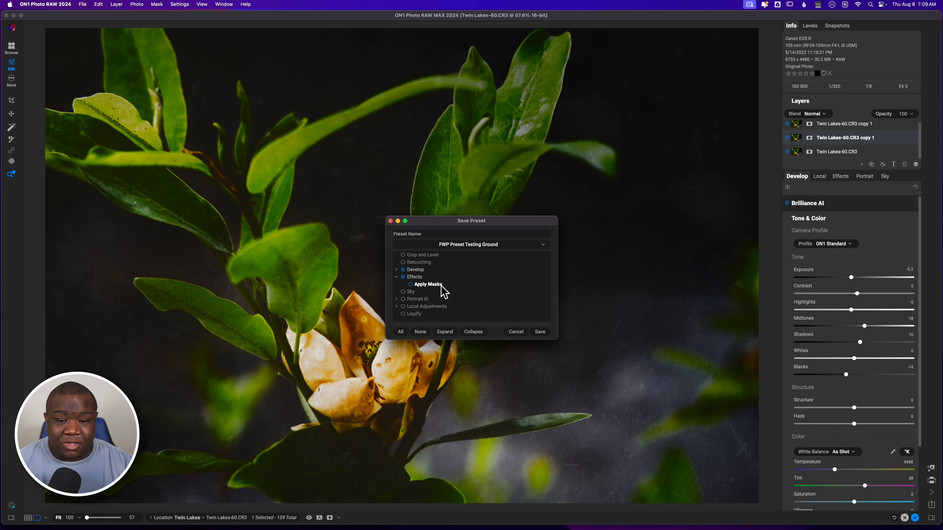
{"action": "left_click", "coordinate": [396, 269]}
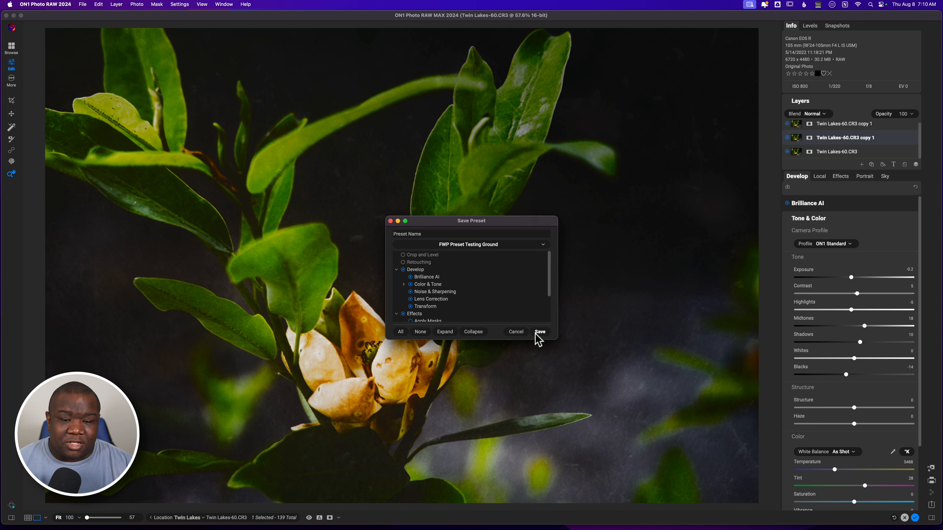
{"action": "left_click", "coordinate": [514, 332]}
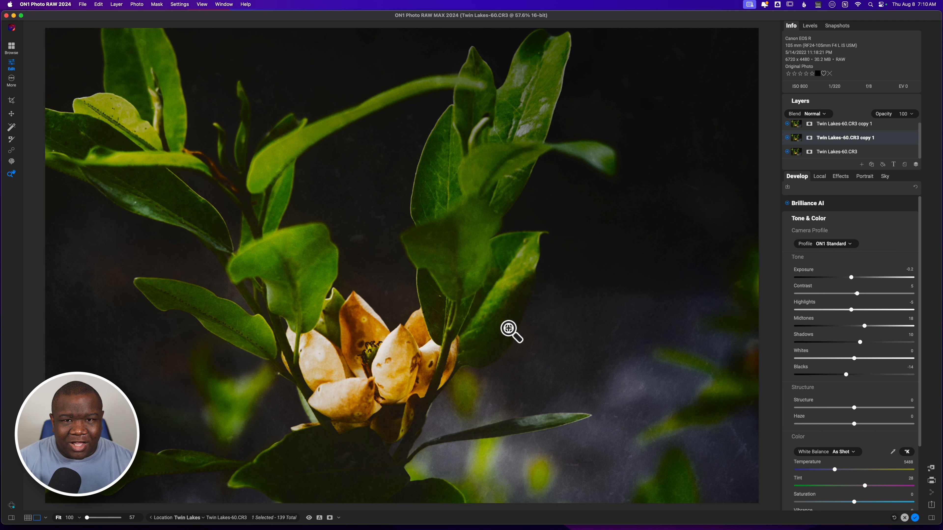